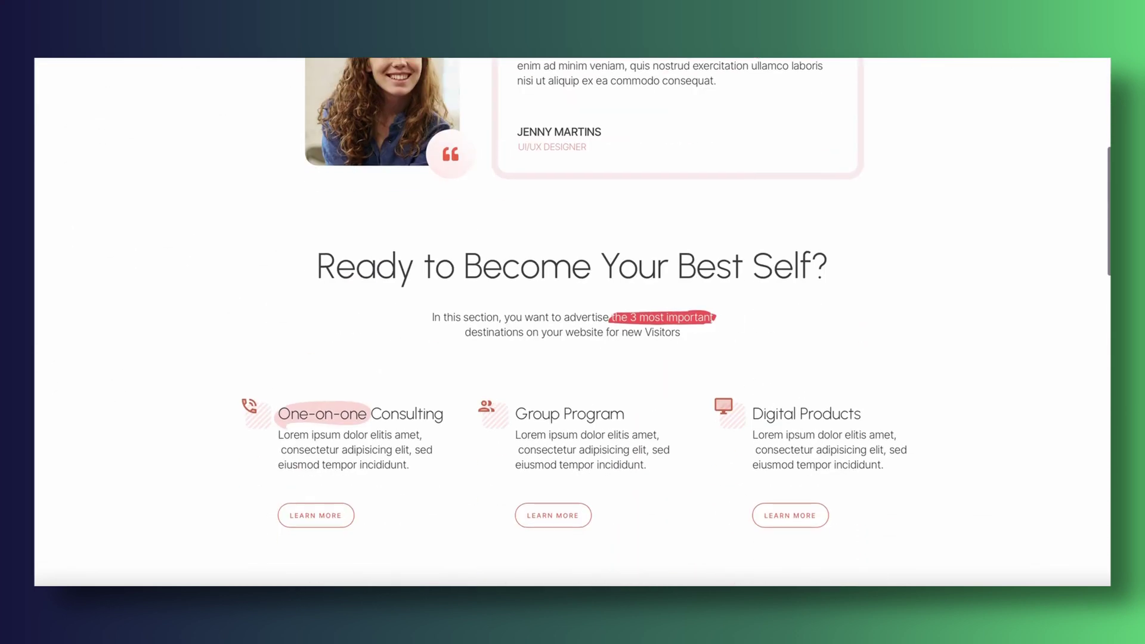
Scroll down through the yoga landing page template preview
scroll(573, 322, down, 6)
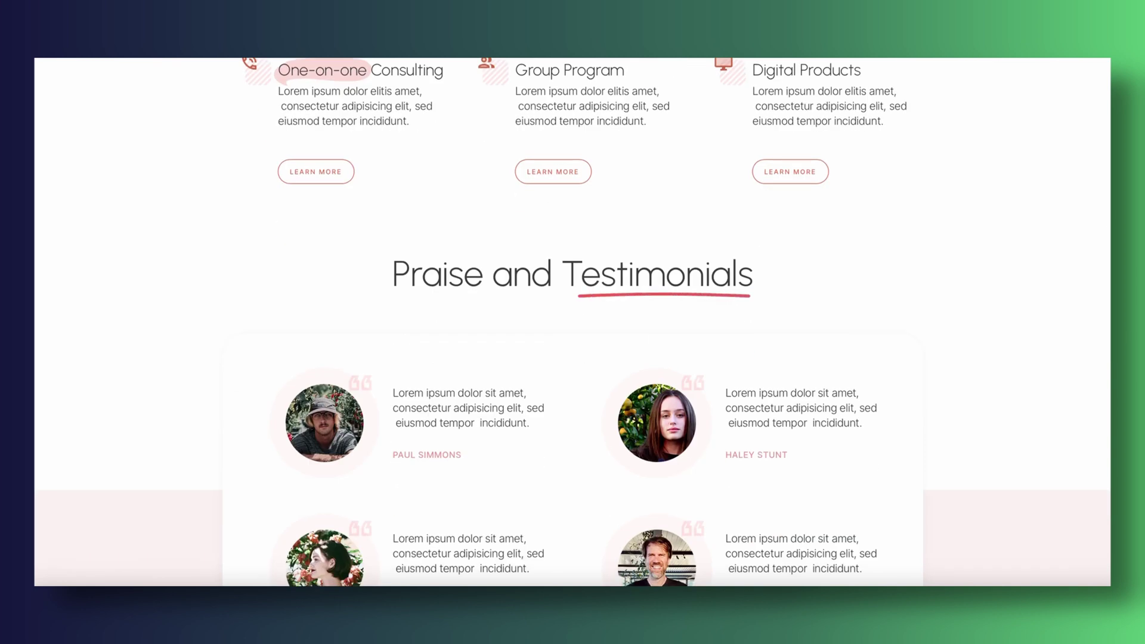
scroll(572, 322, down, 10)
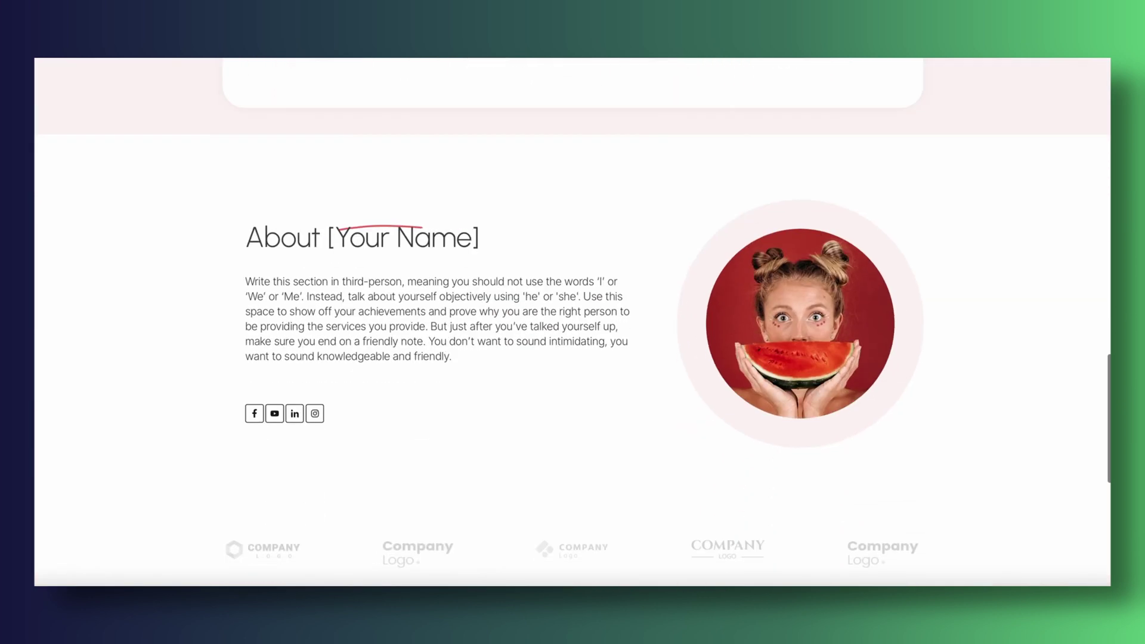
scroll(573, 323, down, 8)
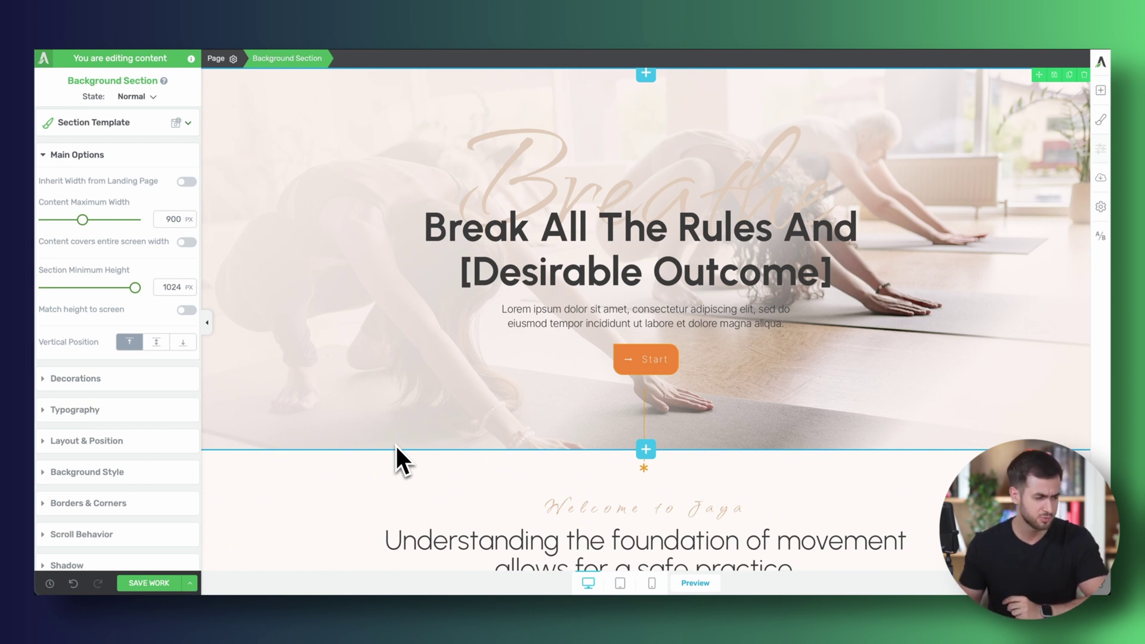
Select the words 'All The Rules' in the hero heading
scroll(375, 358, down, 3)
scroll(370, 334, down, 5)
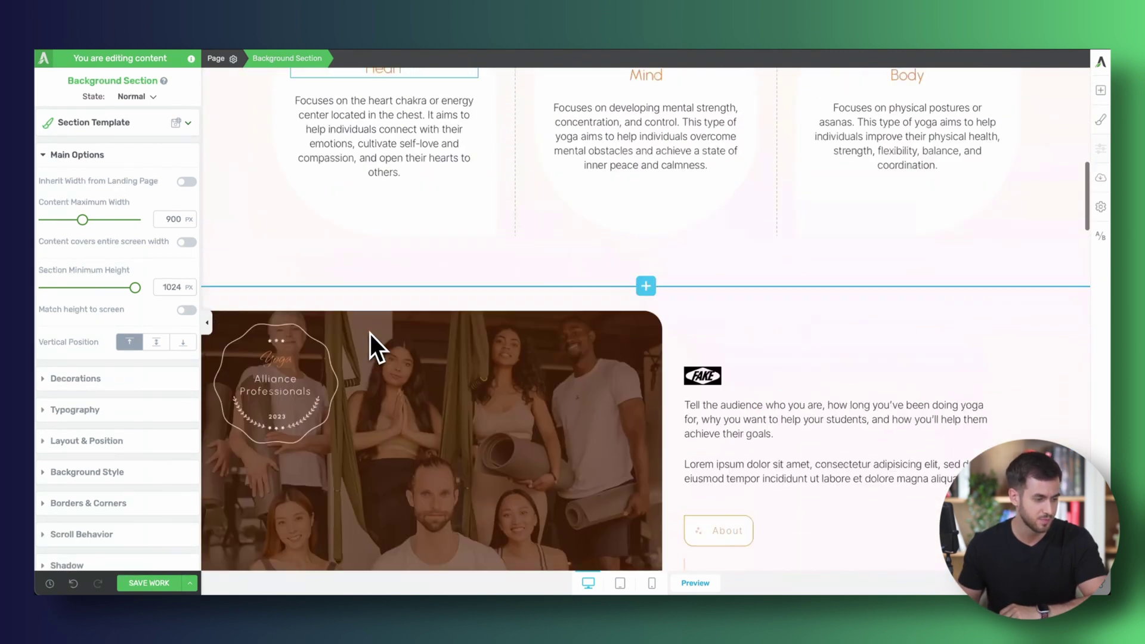
scroll(370, 334, up, 10)
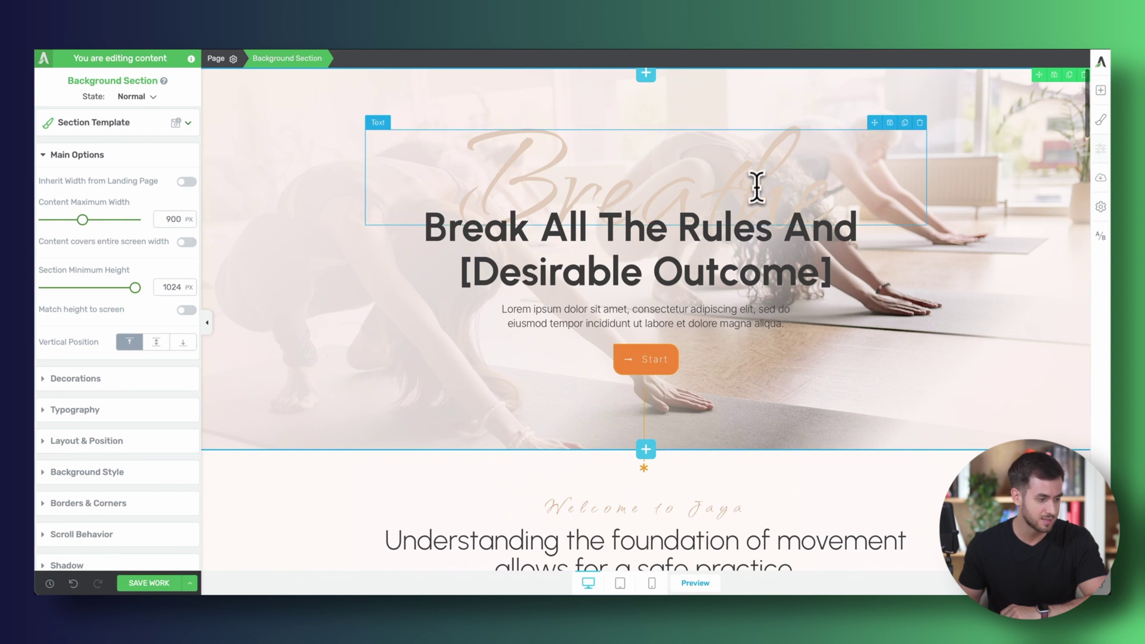
click(543, 236)
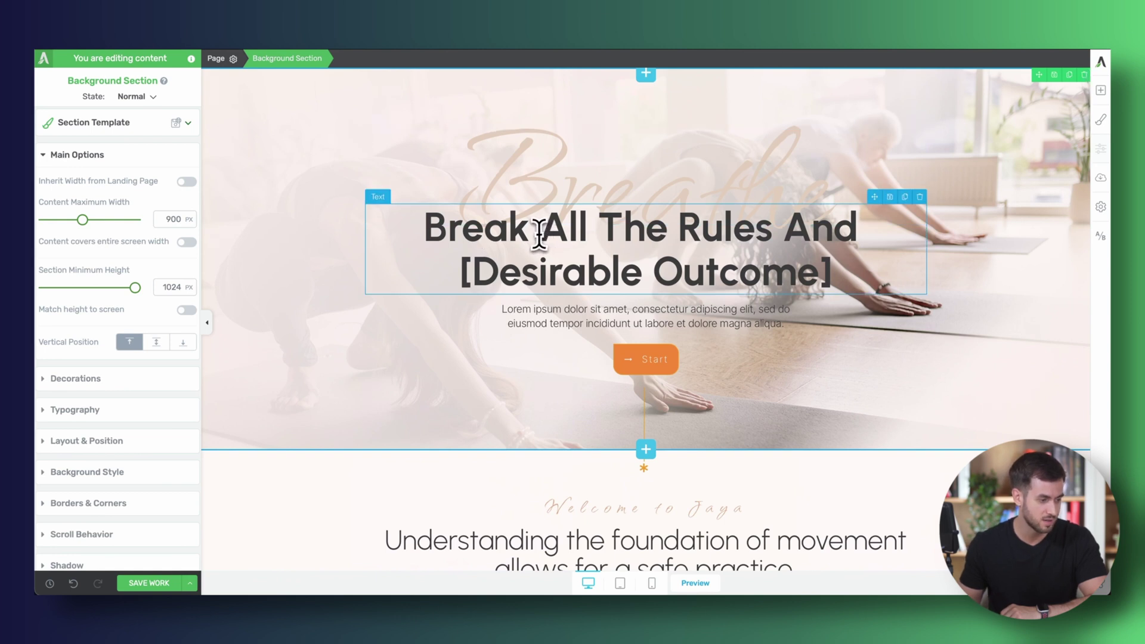
drag(539, 234, 767, 241)
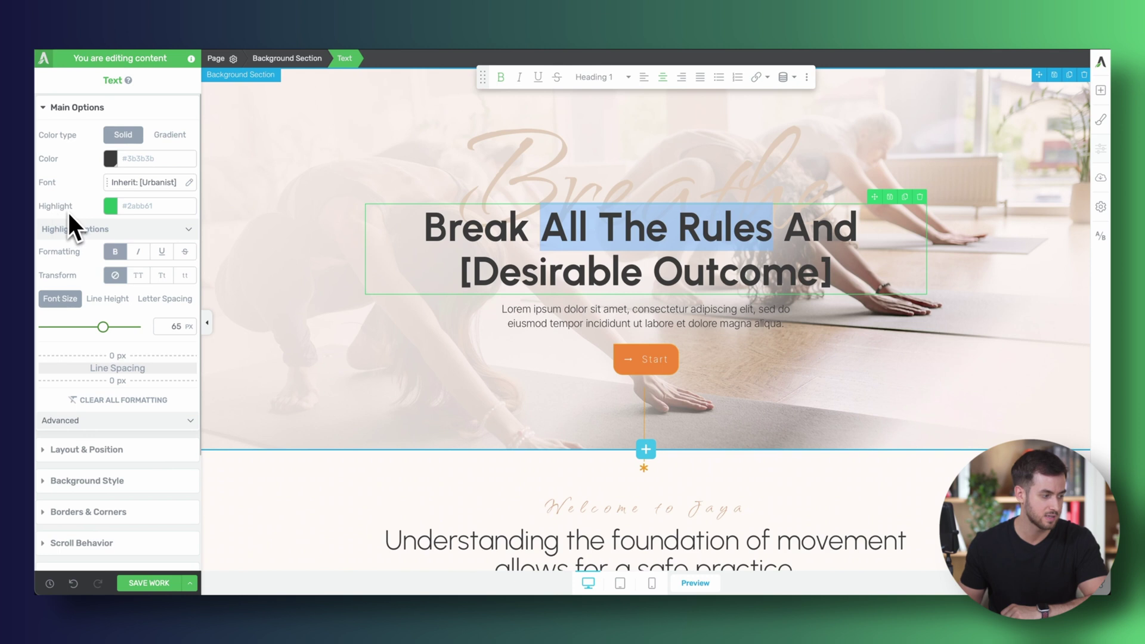
Sample the Start button's orange and apply highlight colour #e48c49
click(107, 220)
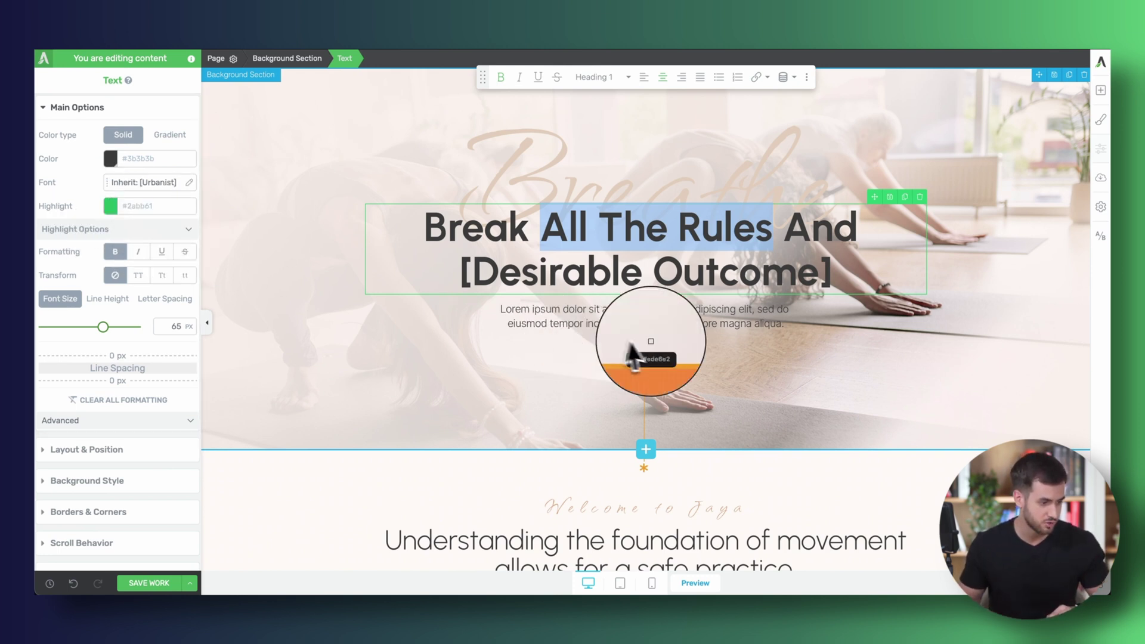
click(660, 356)
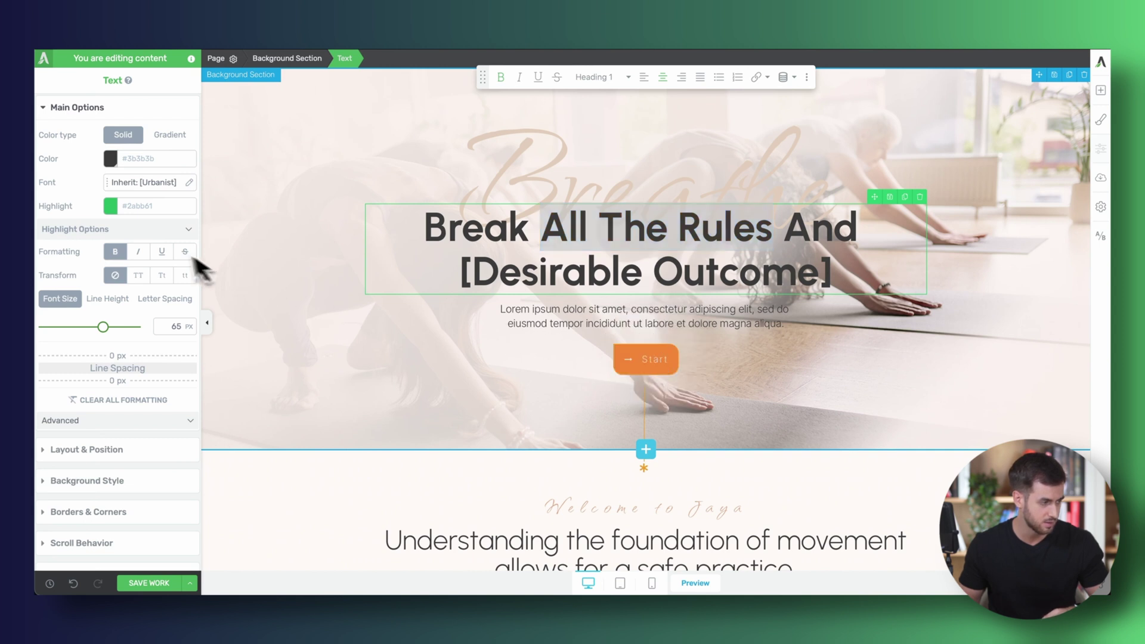
click(113, 209)
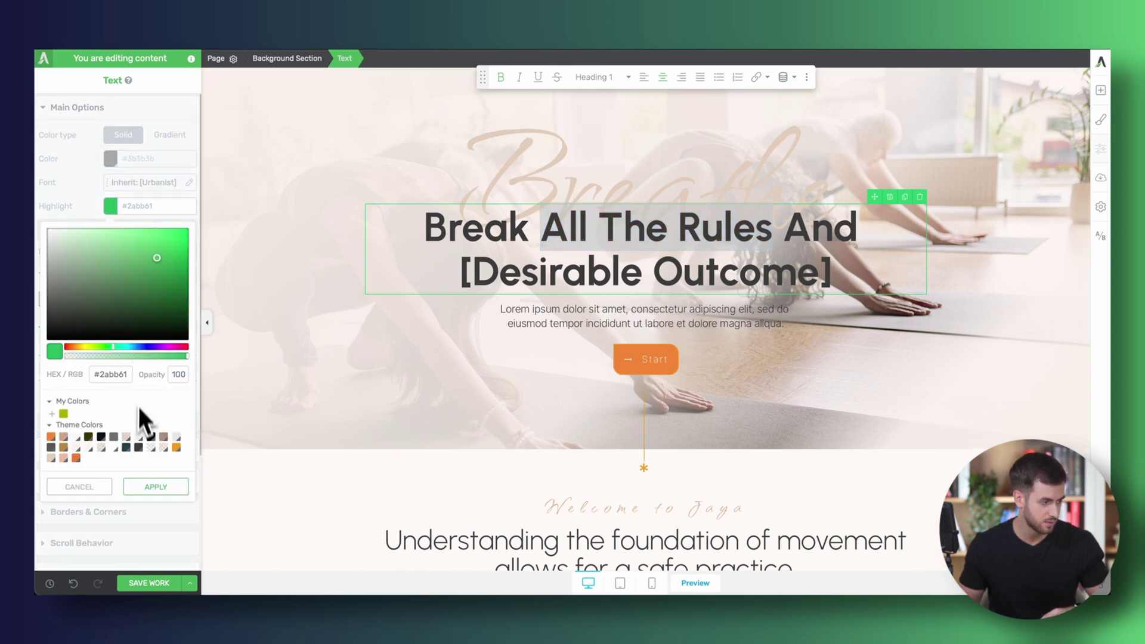
triple_click(110, 375)
text(#e48c49)
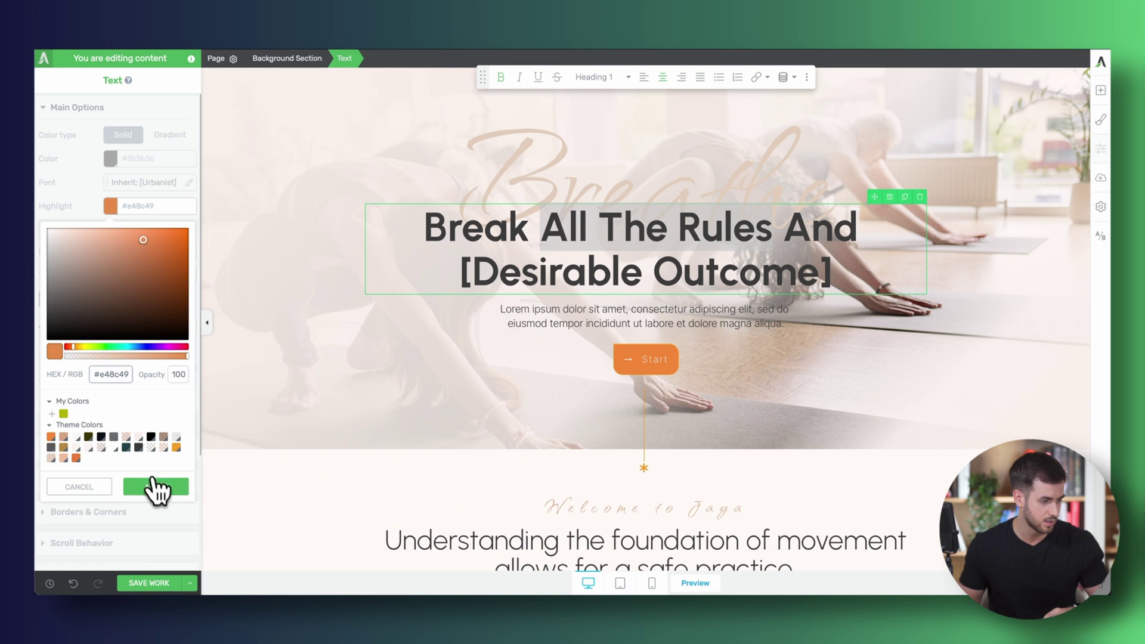
click(155, 488)
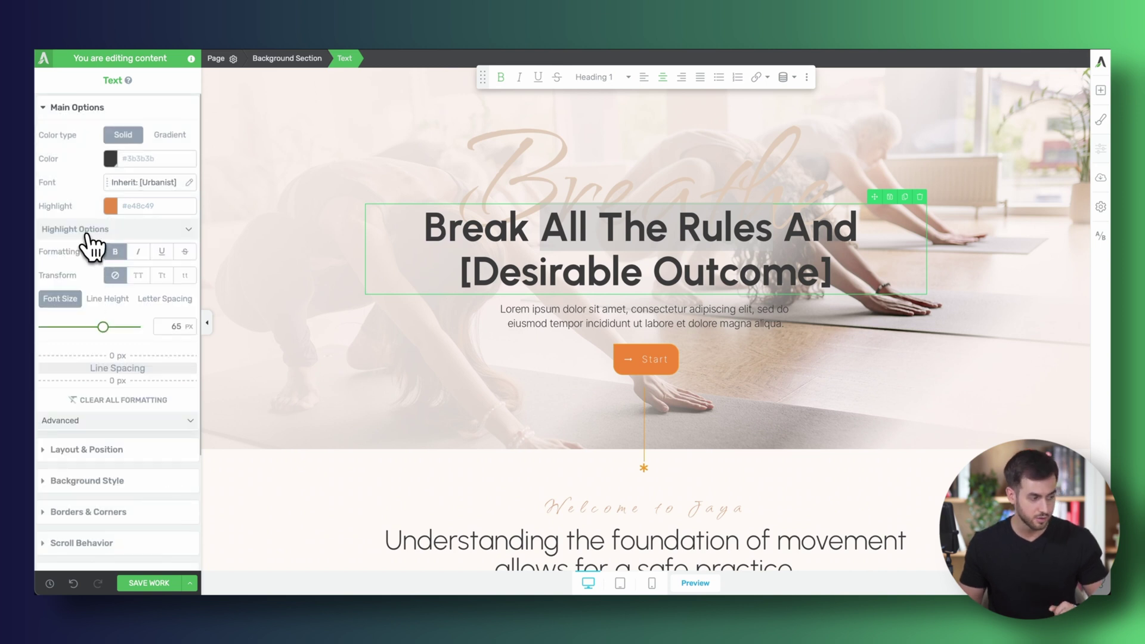
Set the highlight type to Circle in Highlight Options
click(88, 234)
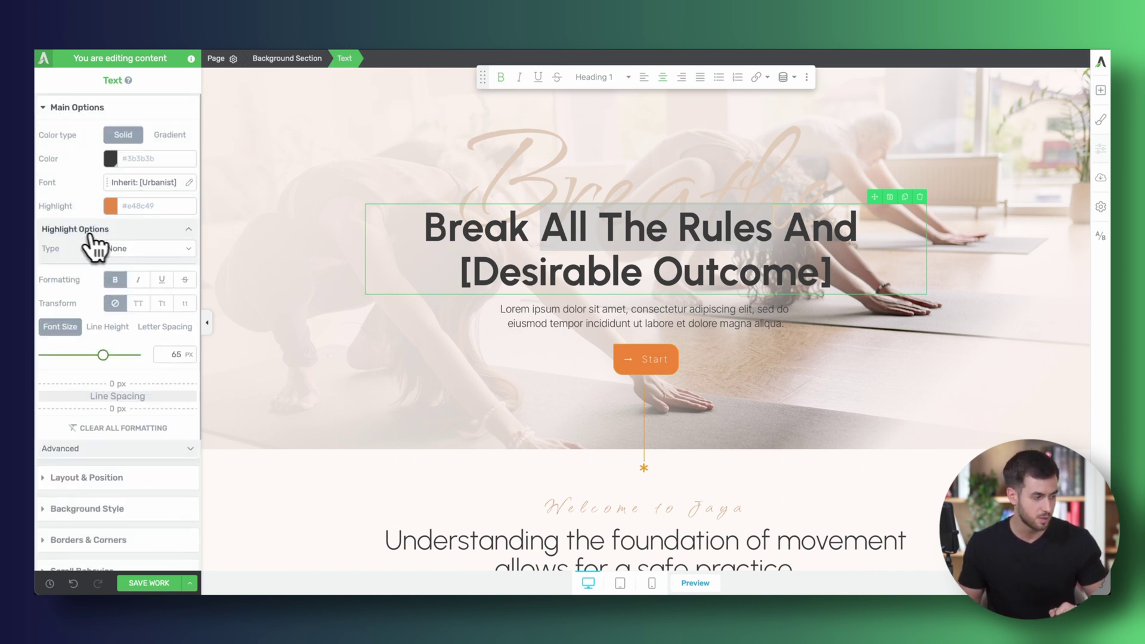
click(149, 246)
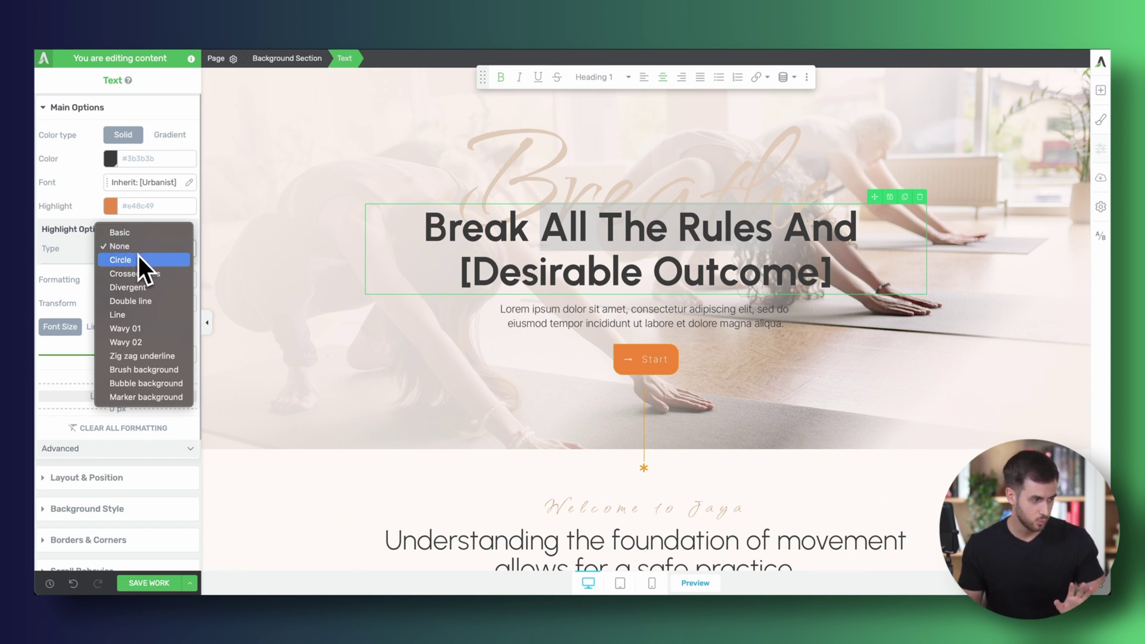
click(138, 259)
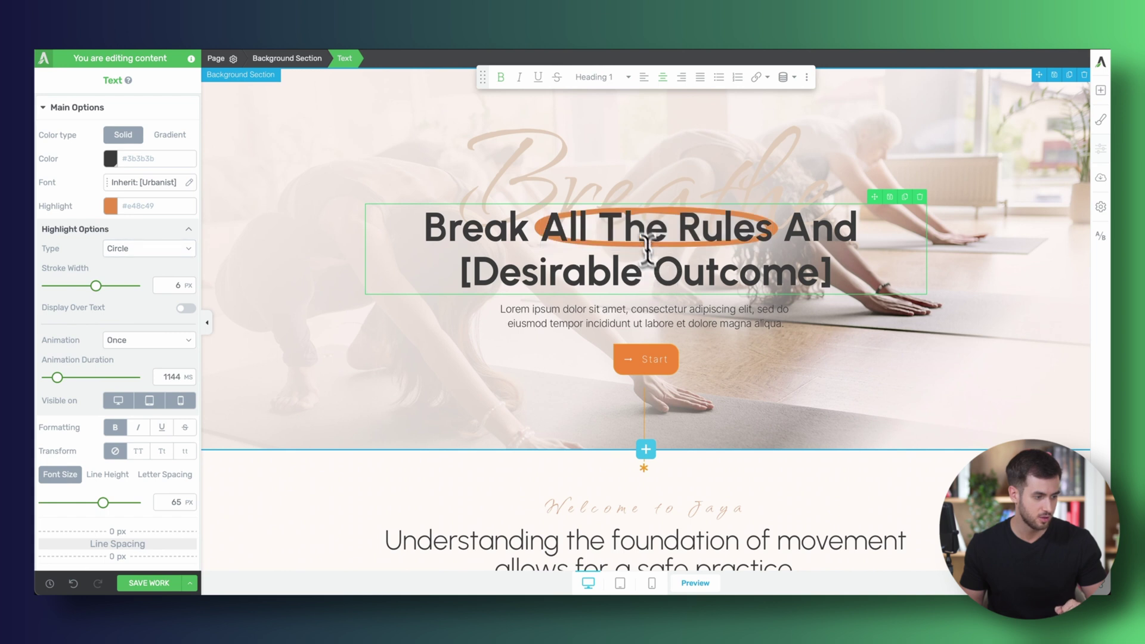
Change the highlight to Wavy 01 and thin the stroke width from 6 to 3 px
drag(555, 230, 769, 237)
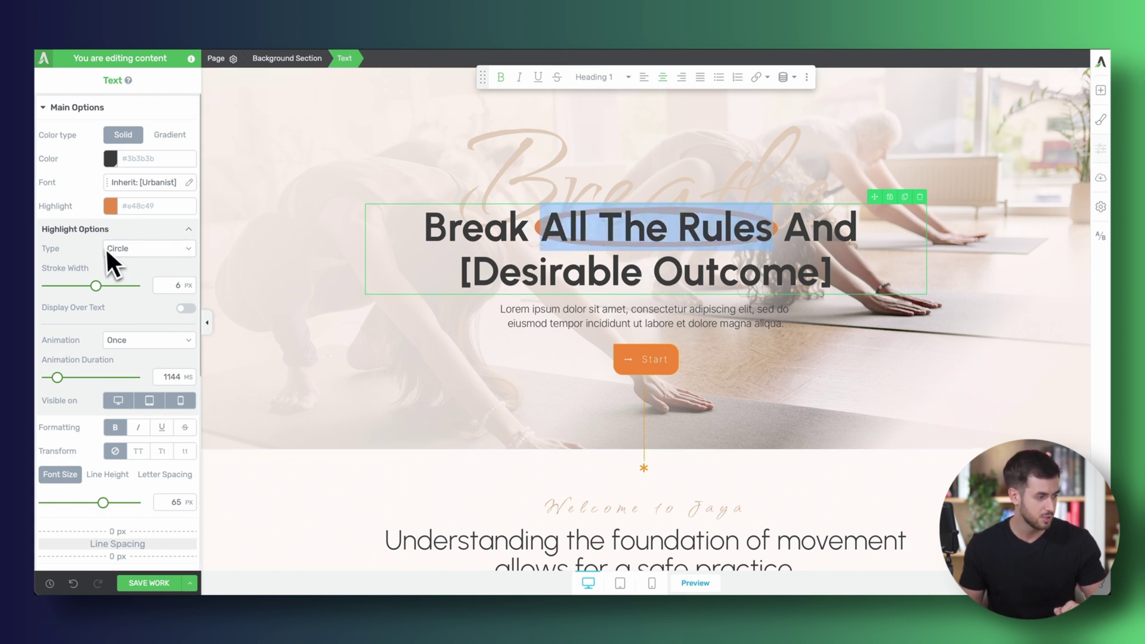
click(141, 249)
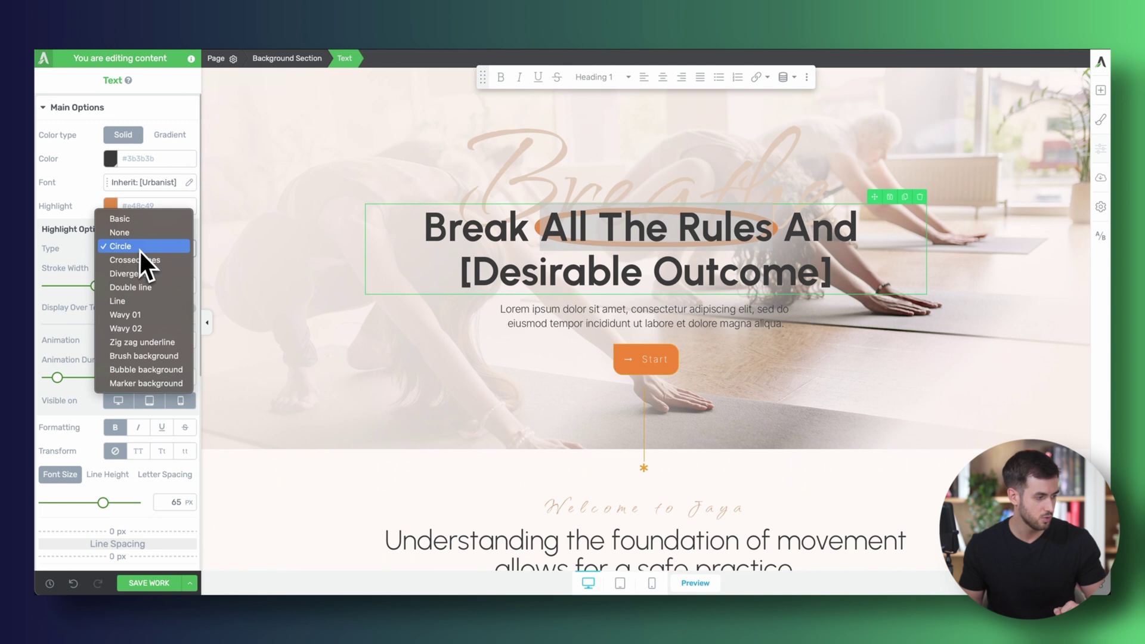
click(158, 319)
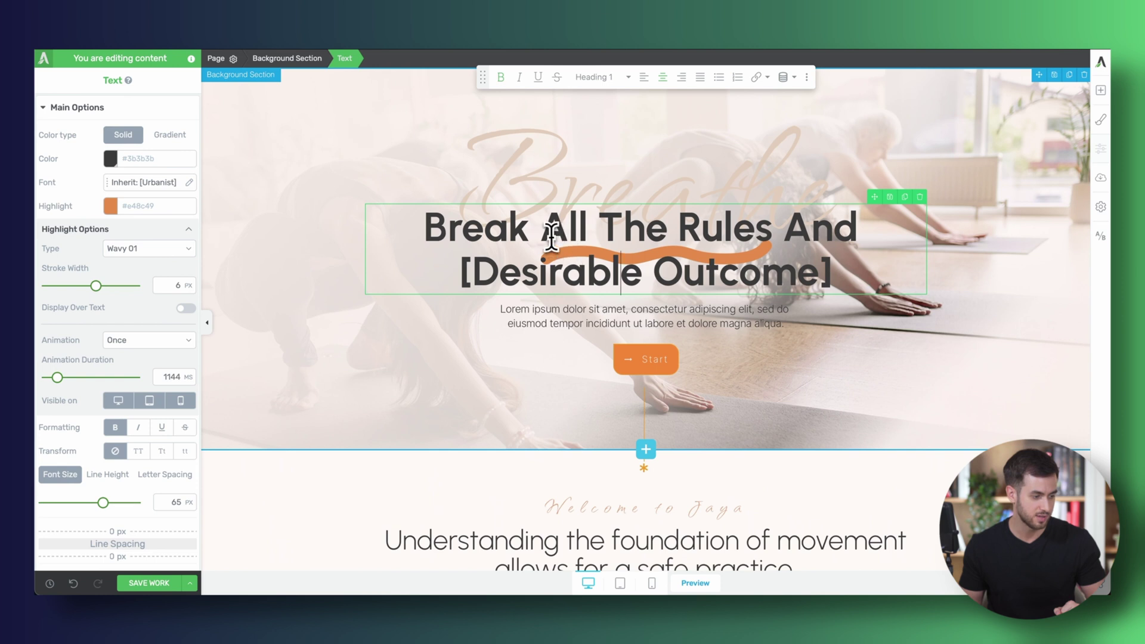
drag(542, 228, 764, 232)
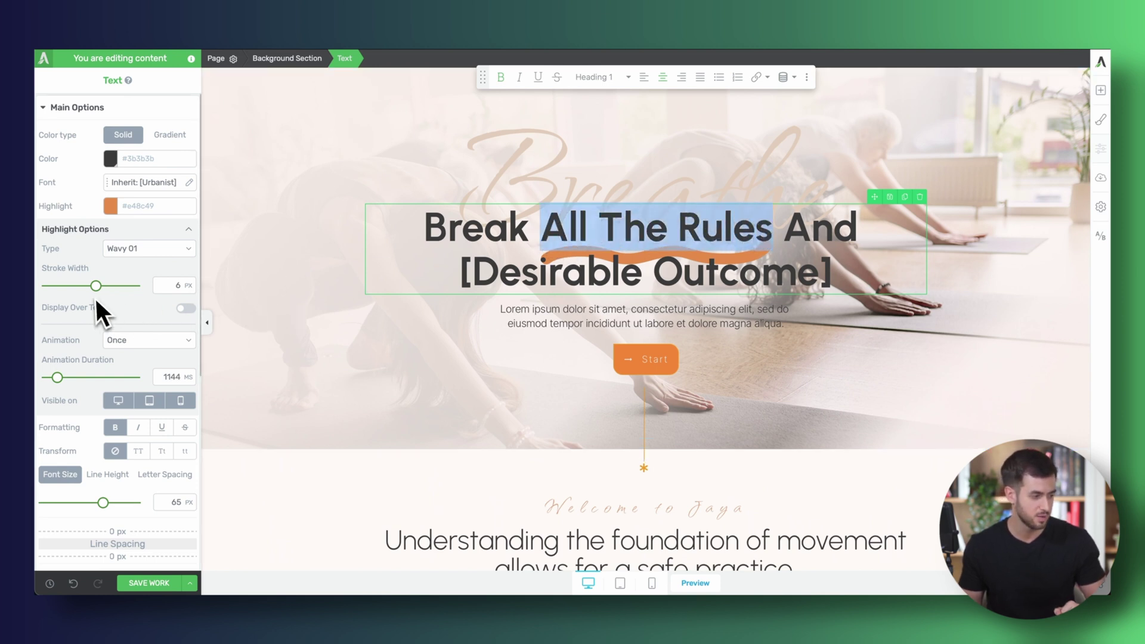
drag(97, 287, 68, 286)
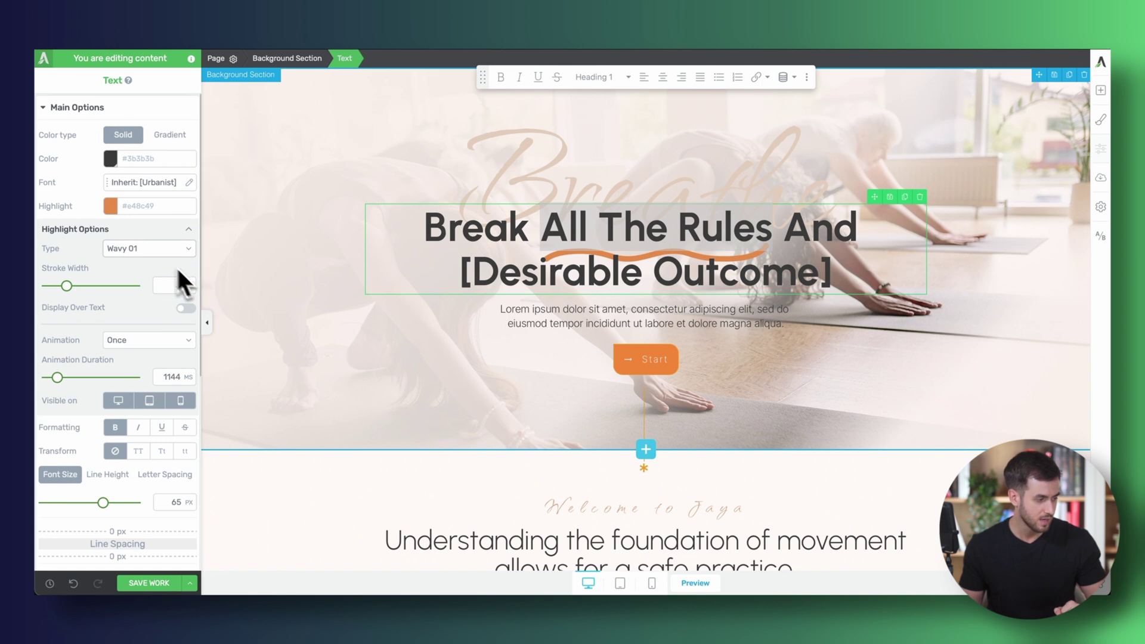
Switch the highlight type to Zig zag underline
click(145, 250)
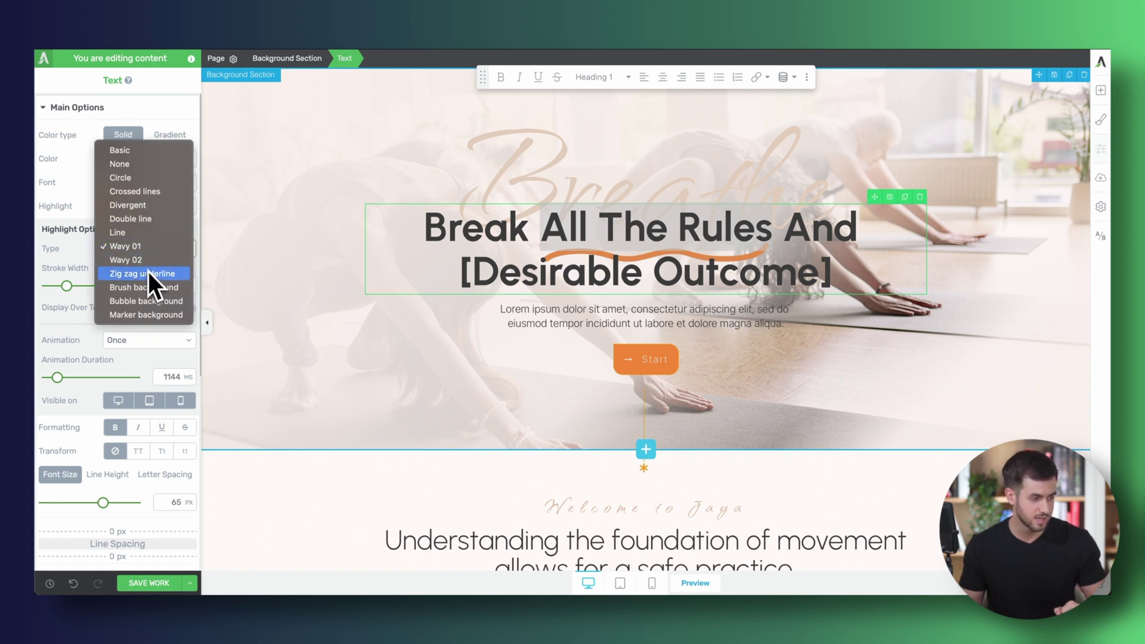
click(149, 271)
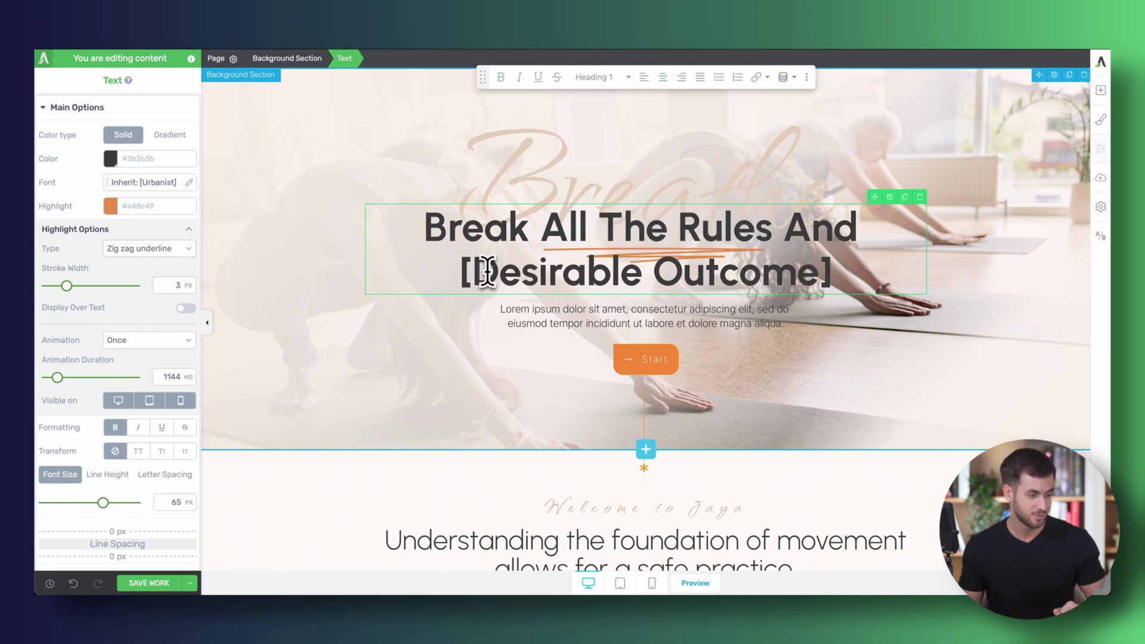
click(550, 239)
drag(550, 239, 728, 234)
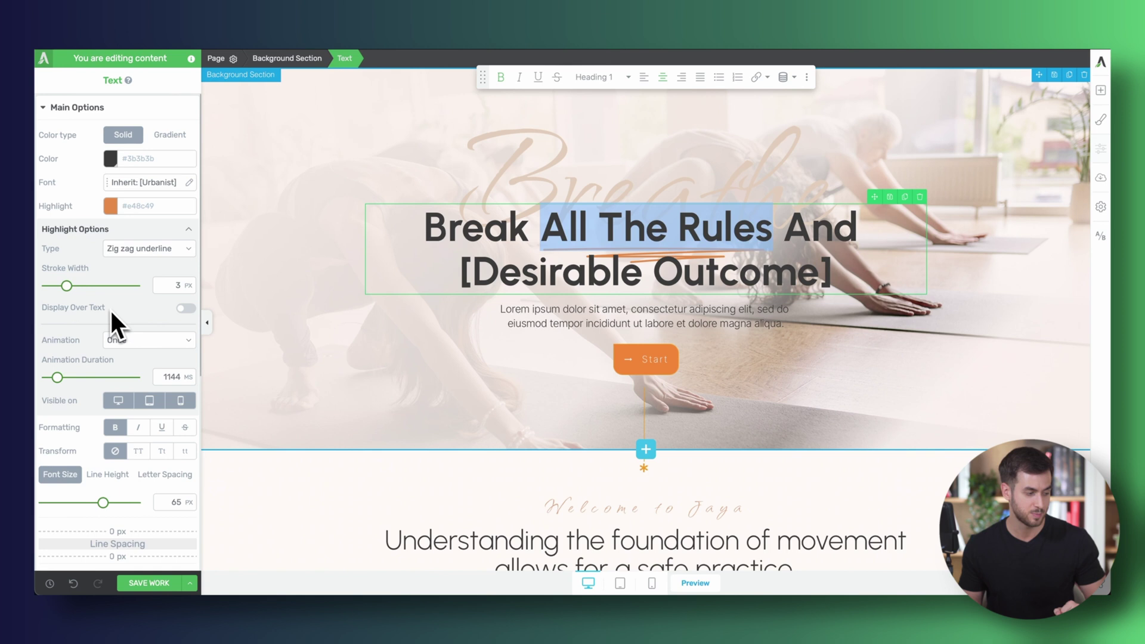
Compare Display Over Text turned on, then turn it back off
click(181, 309)
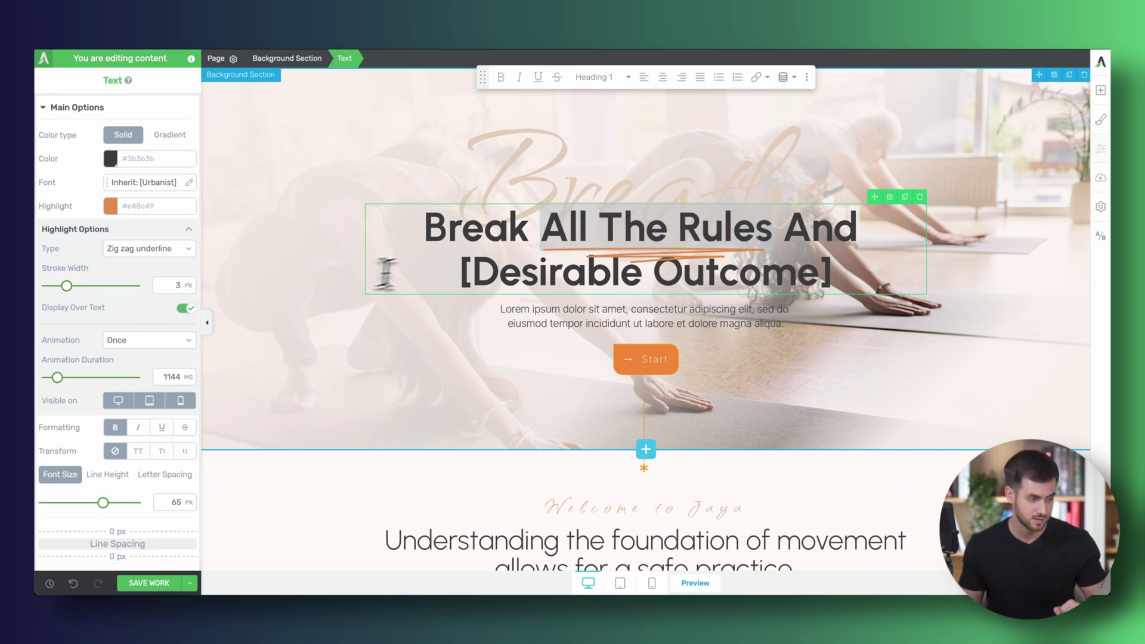
click(430, 267)
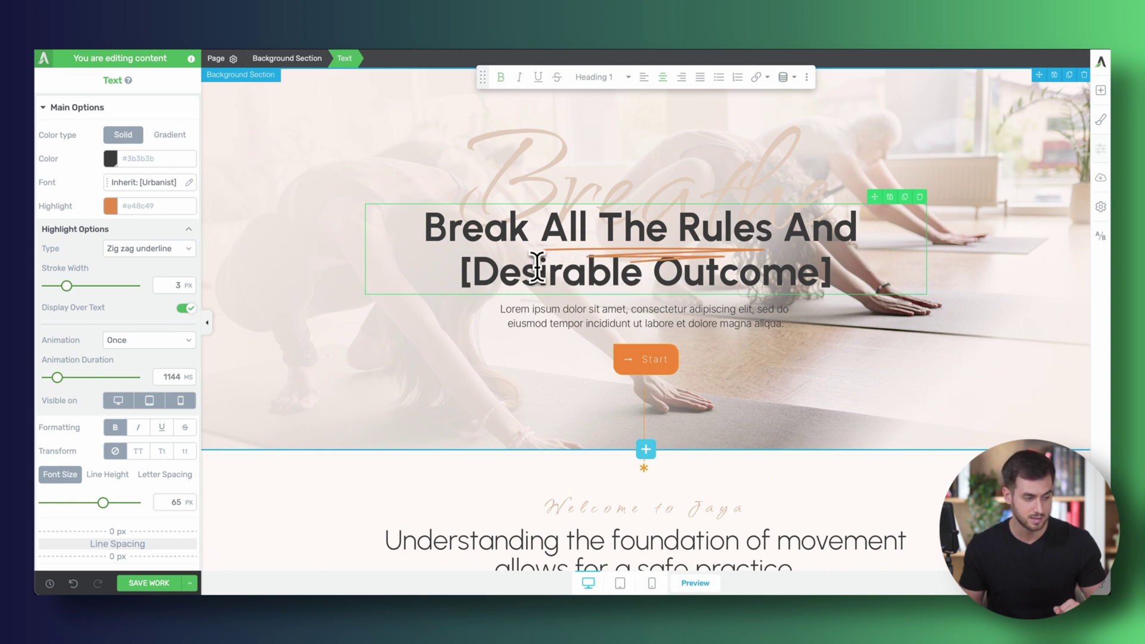
drag(538, 268, 760, 271)
drag(544, 227, 706, 218)
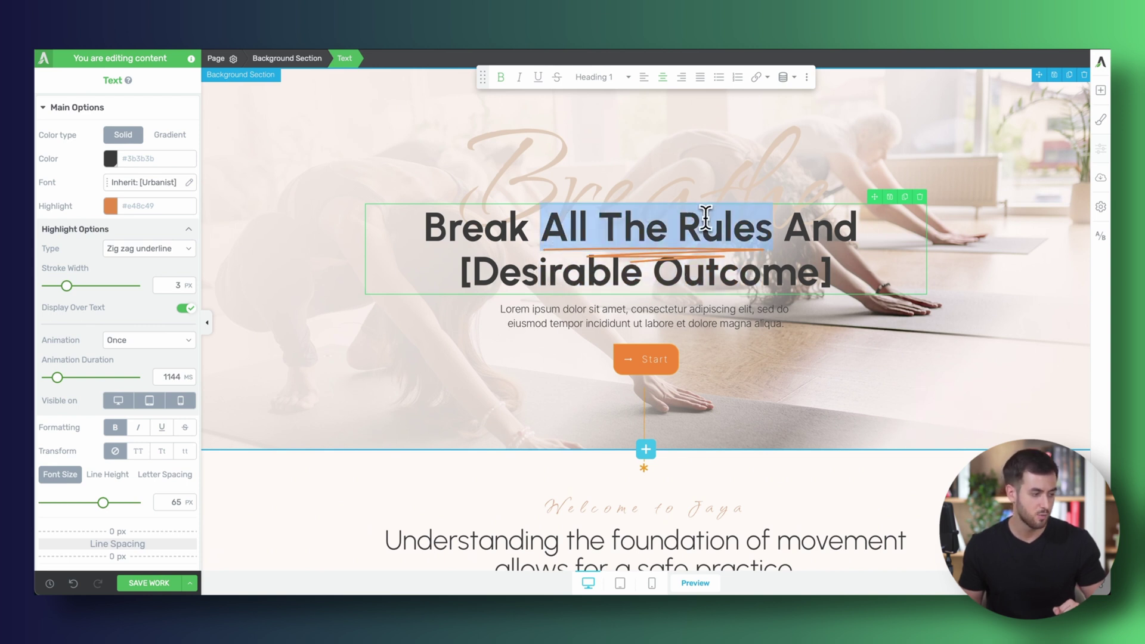
click(187, 309)
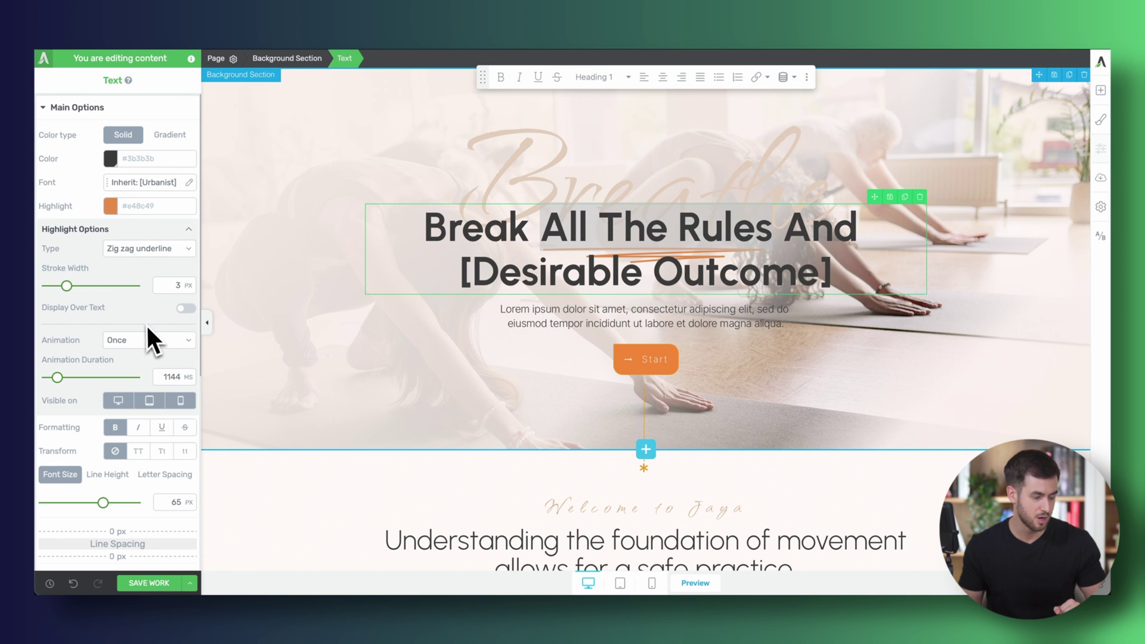
Dismiss the unsaved-work reminder and set the highlight animation to Loop
scroll(147, 327, down, 2)
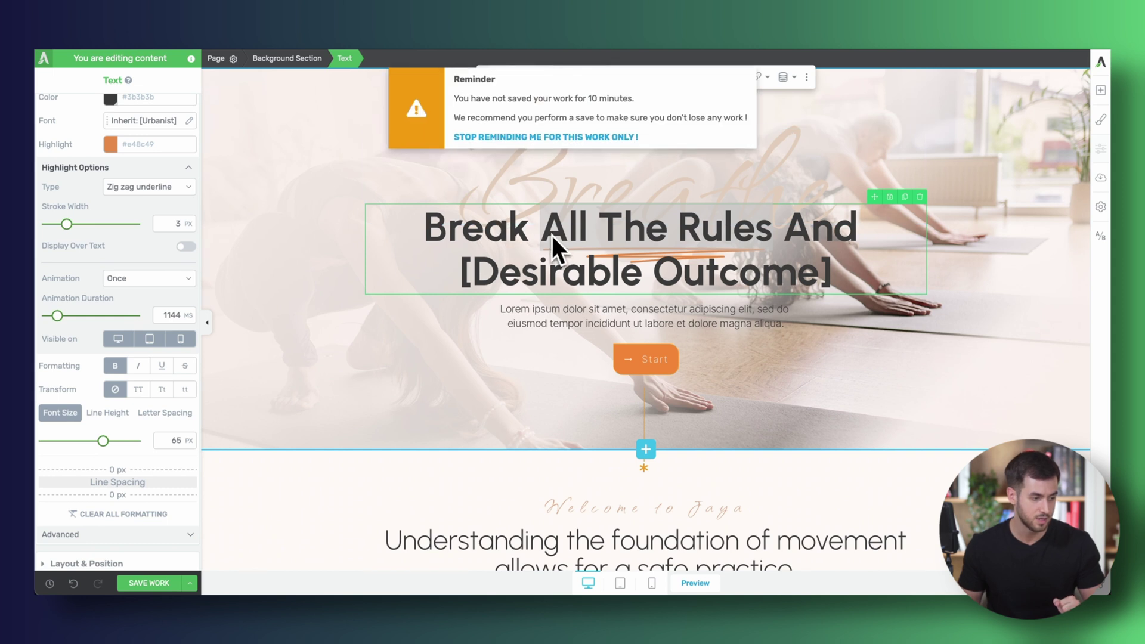
click(533, 138)
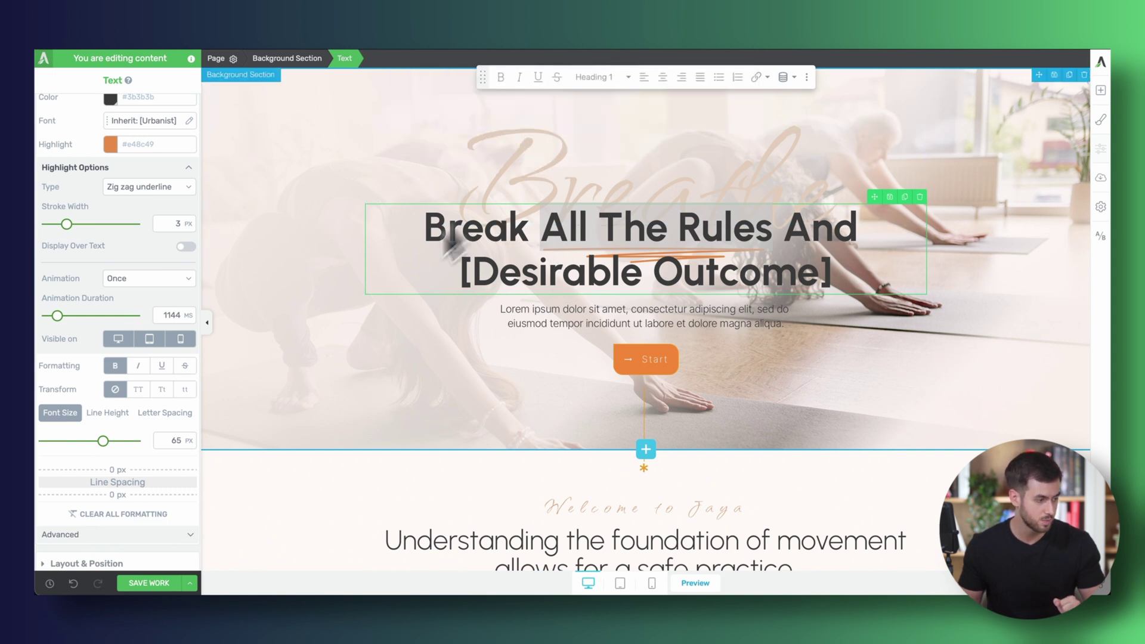
click(124, 281)
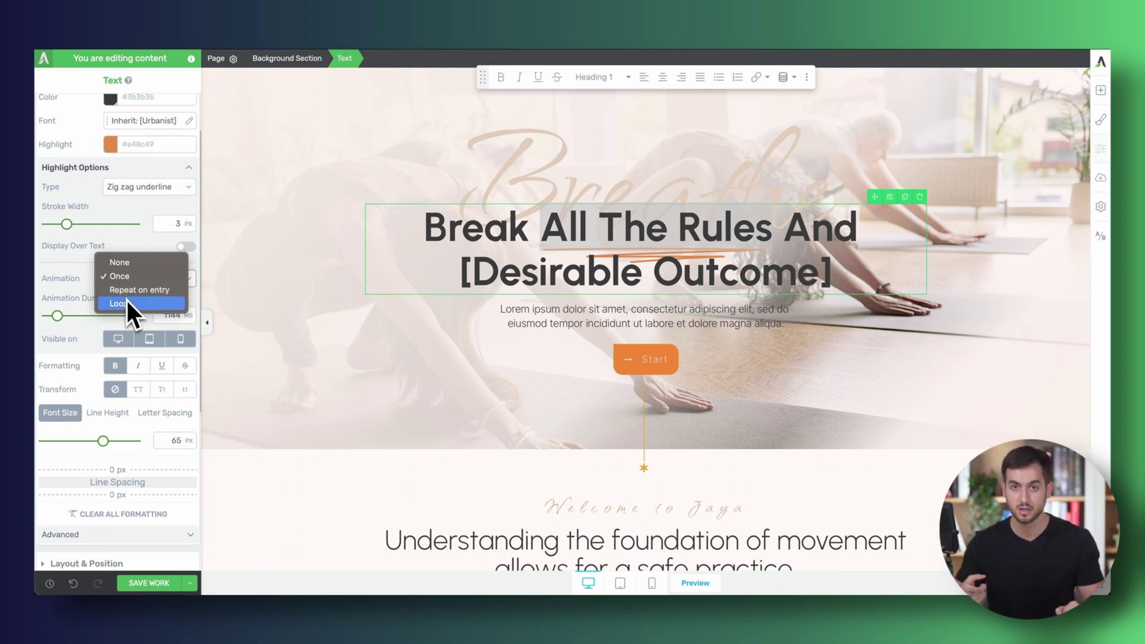
click(127, 299)
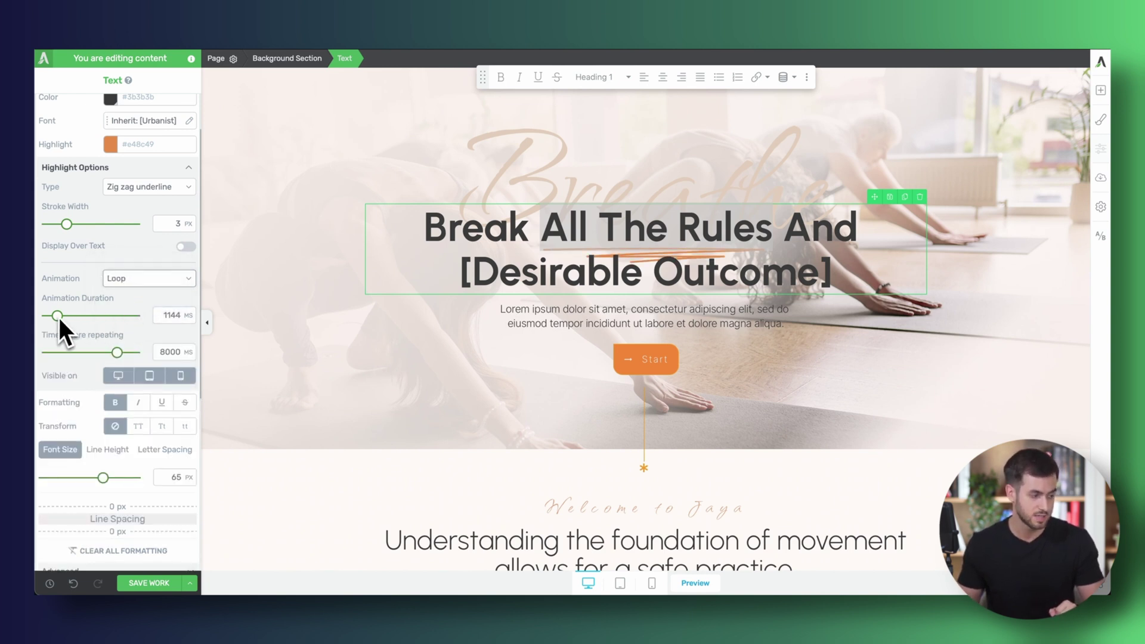
Set animation duration to 2000 ms and time before repeating to 3000 ms
double_click(162, 315)
text(200)
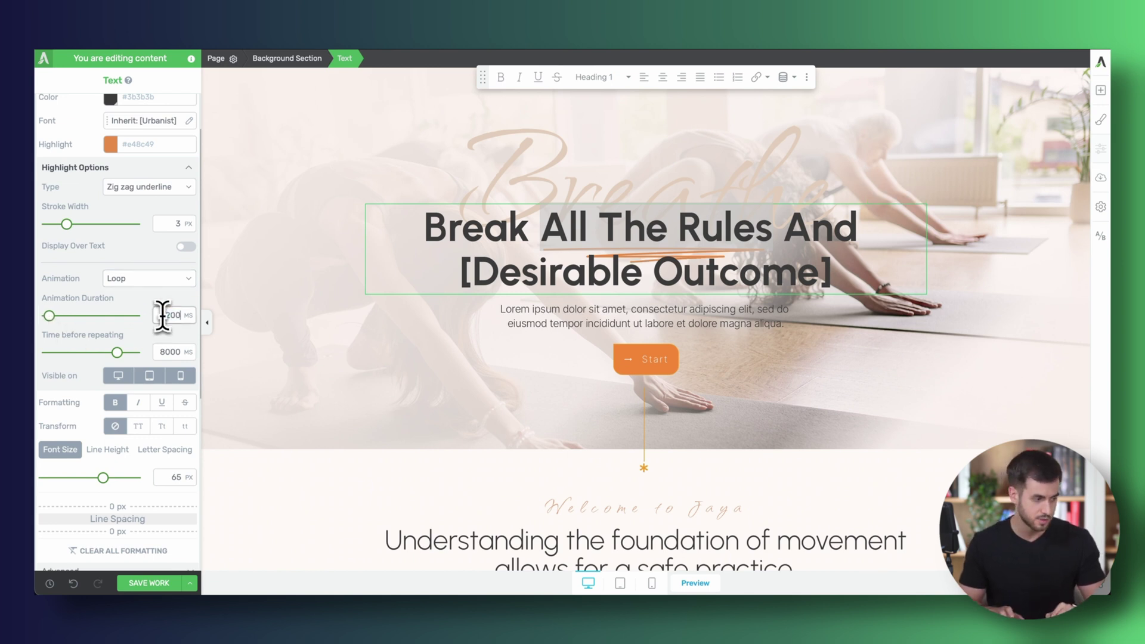
text(0)
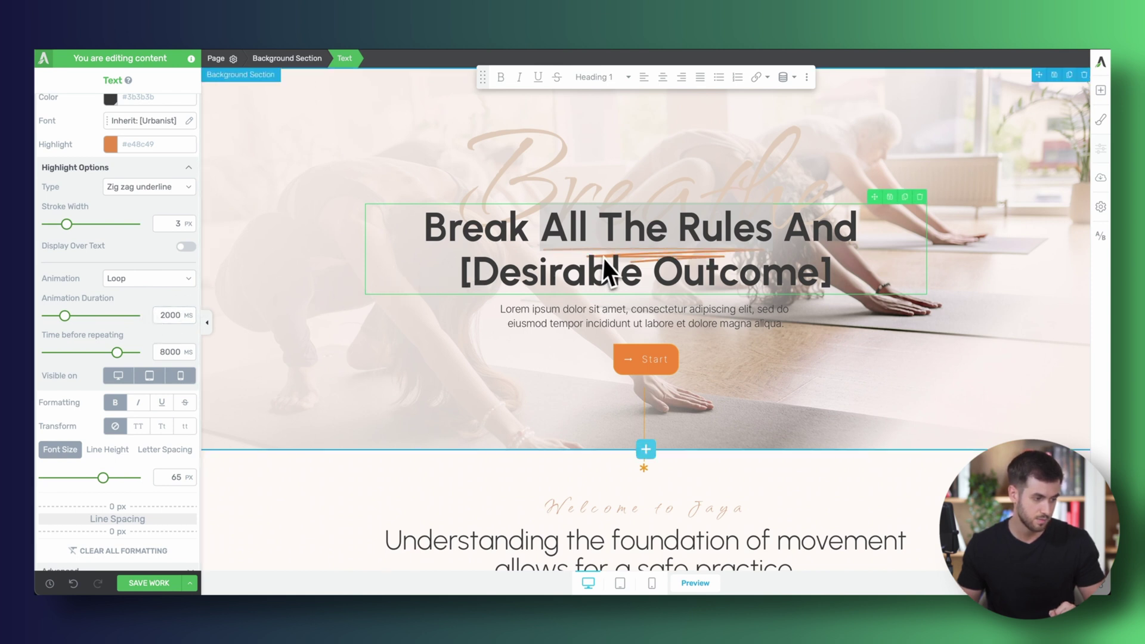
drag(668, 227, 772, 226)
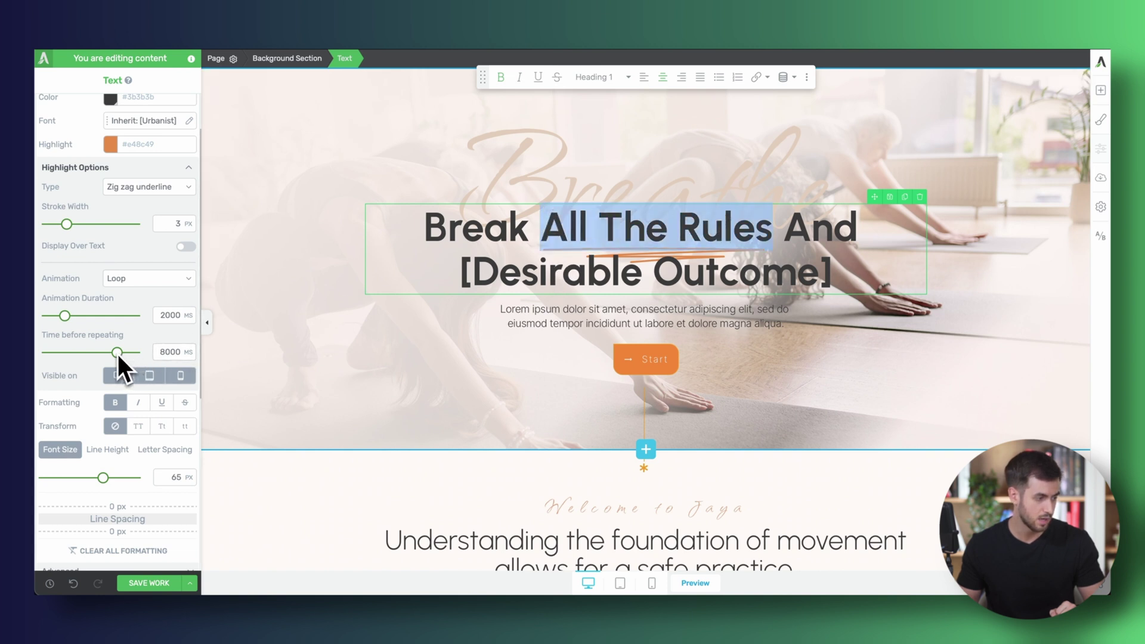
double_click(165, 352)
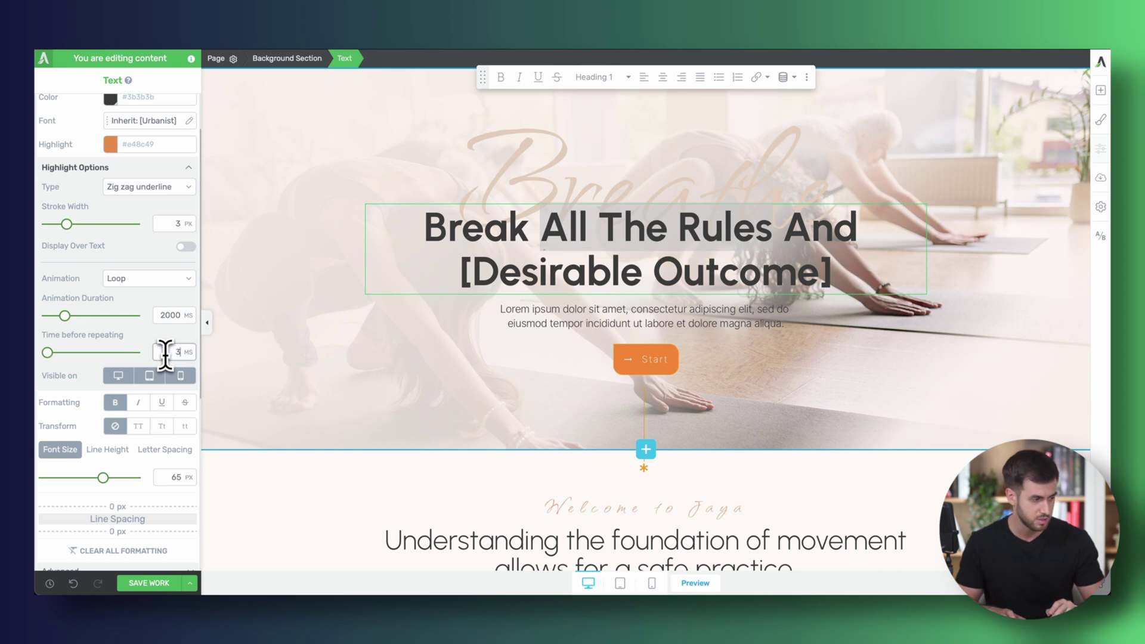
text(3000)
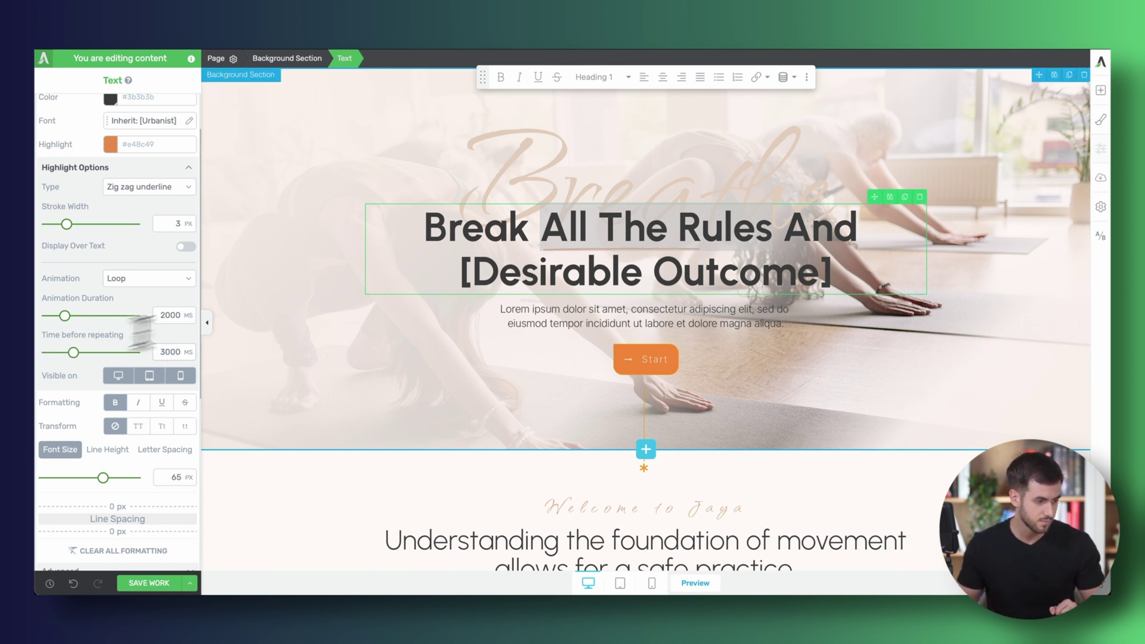
click(515, 276)
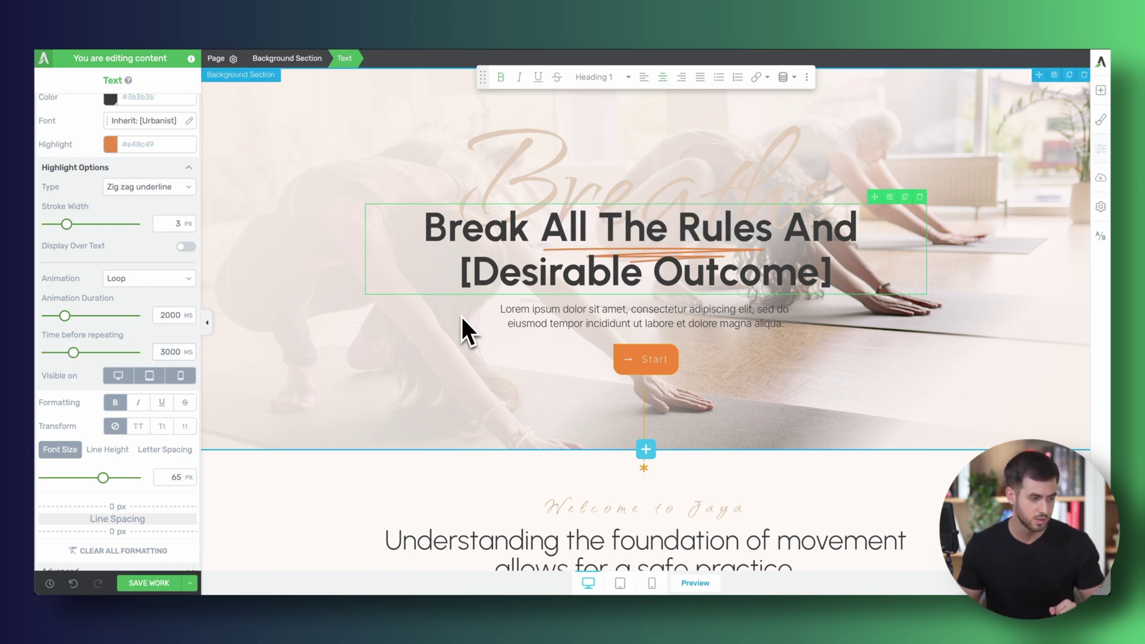
Turn off the highlight's tablet visibility and check the mobile and tablet previews
drag(541, 226, 773, 227)
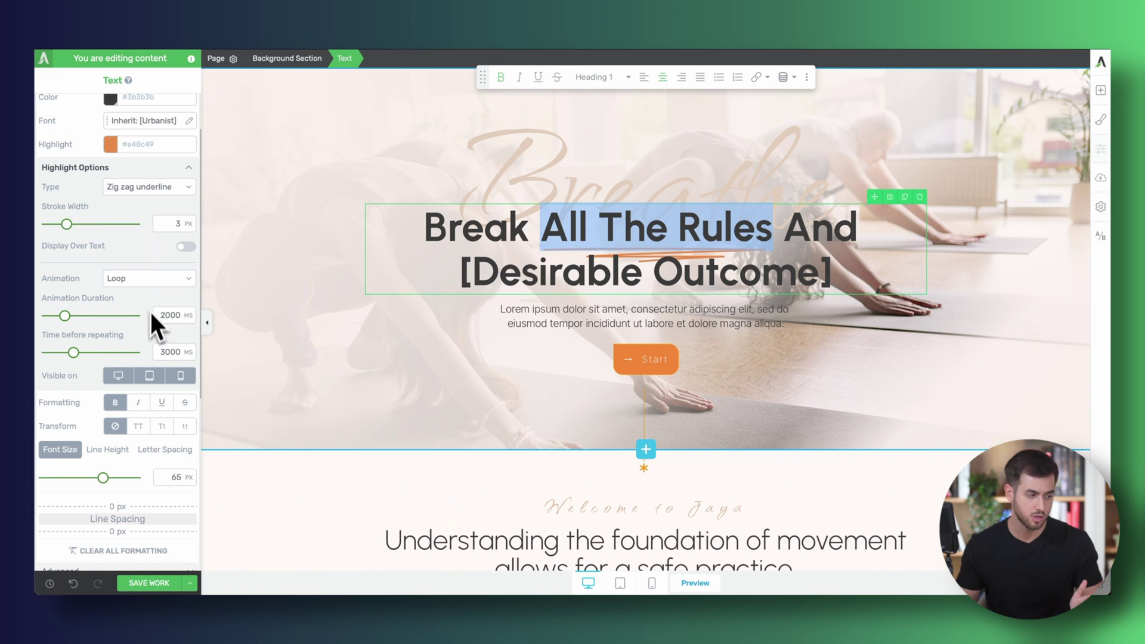
click(150, 376)
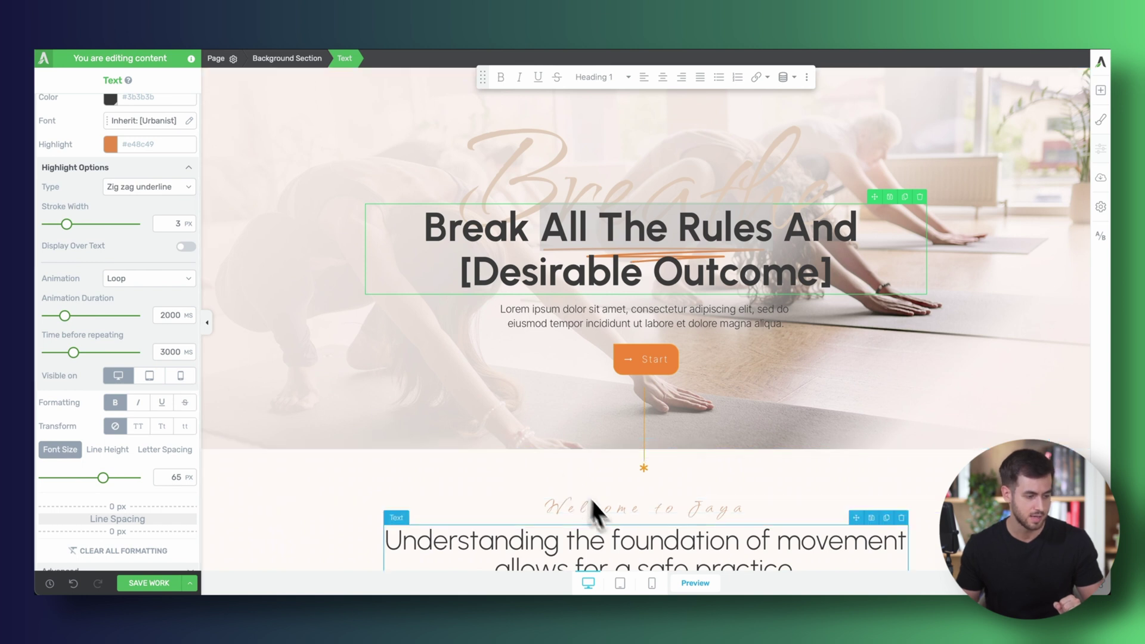
click(653, 583)
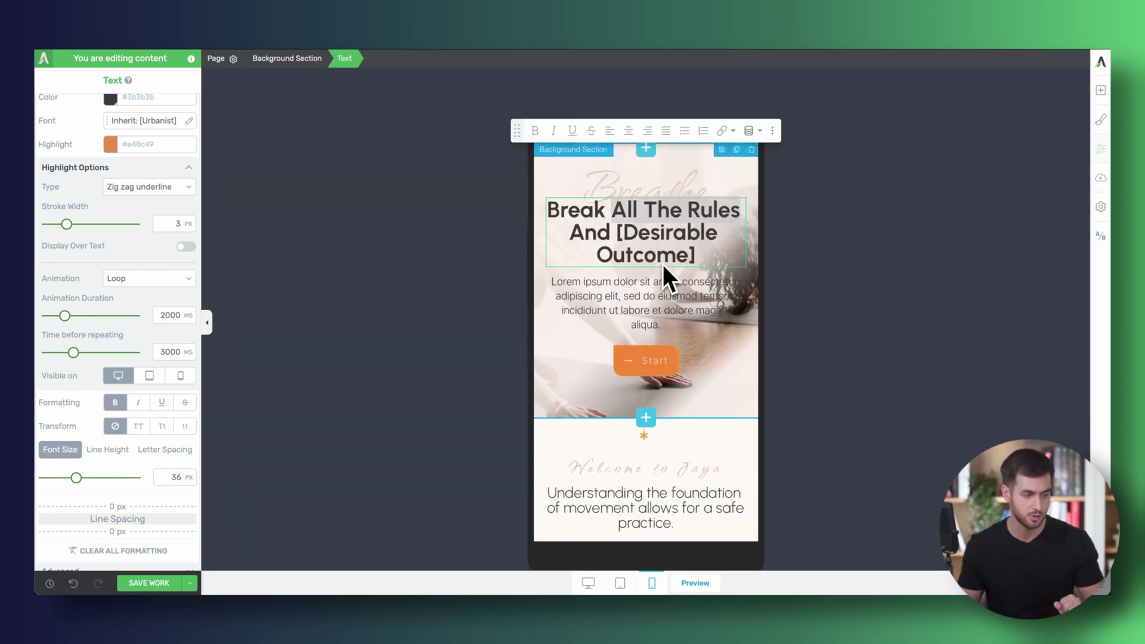
click(620, 583)
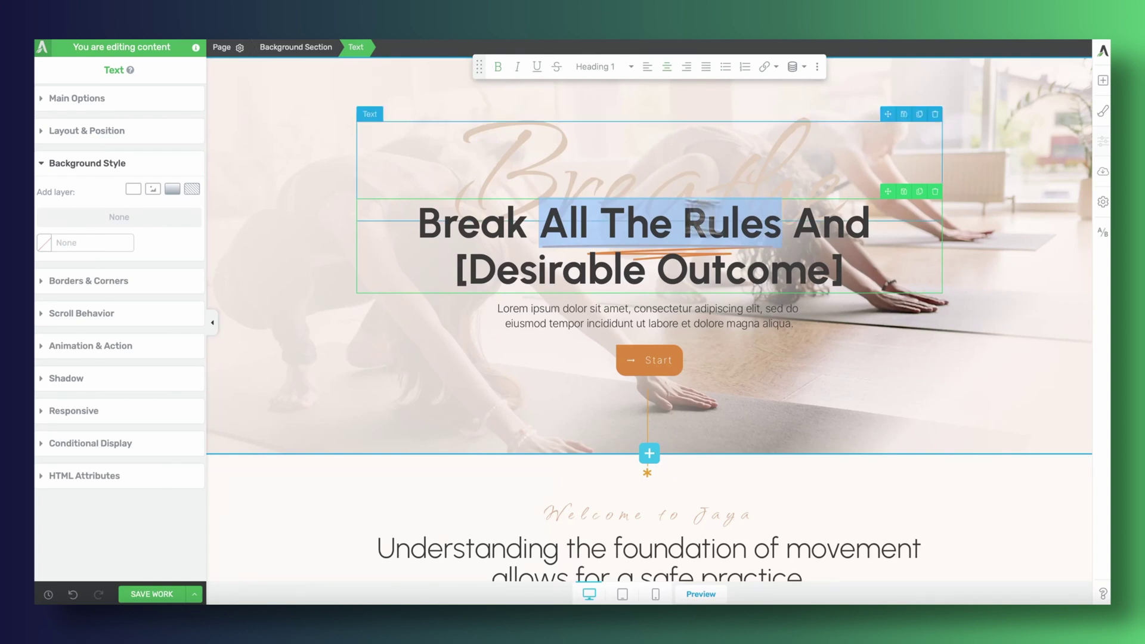
Give 'All The Rules' the saved orange-to-green gradient text colour
click(127, 97)
click(173, 127)
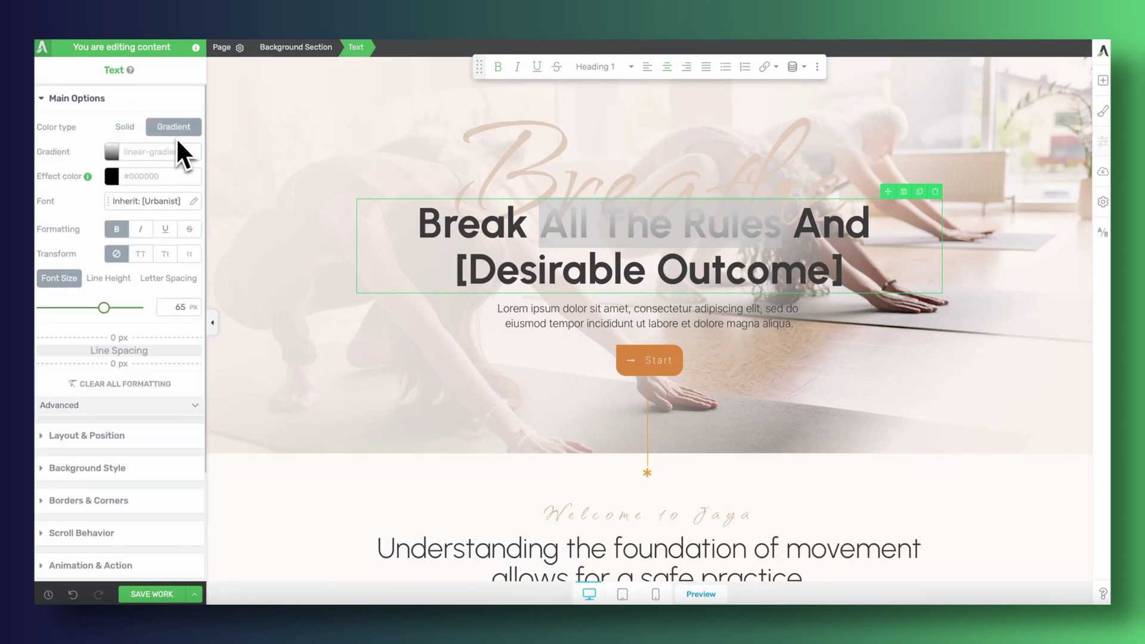
click(112, 152)
click(63, 440)
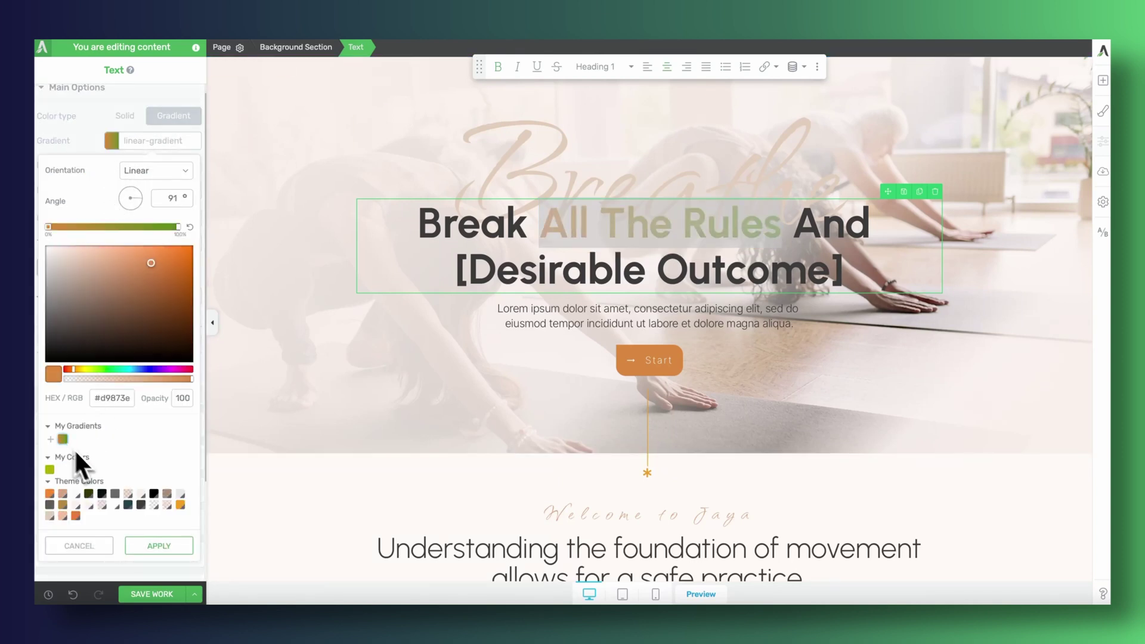
click(187, 544)
Replace the Start button's solid orange background with the saved orange-to-green gradient
click(491, 366)
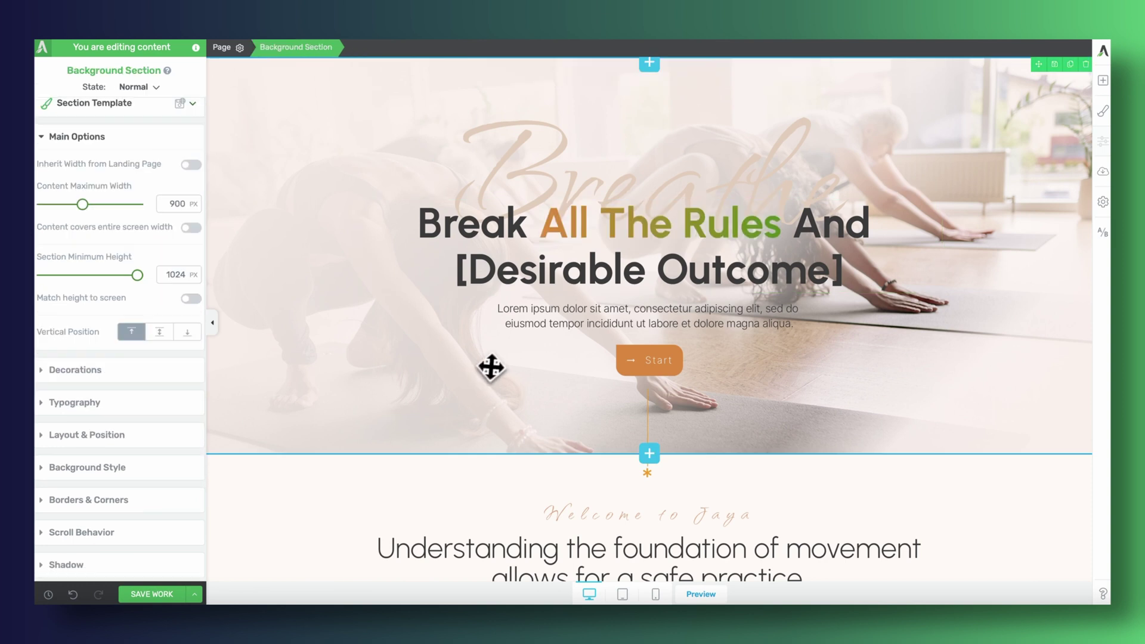
click(649, 369)
click(116, 535)
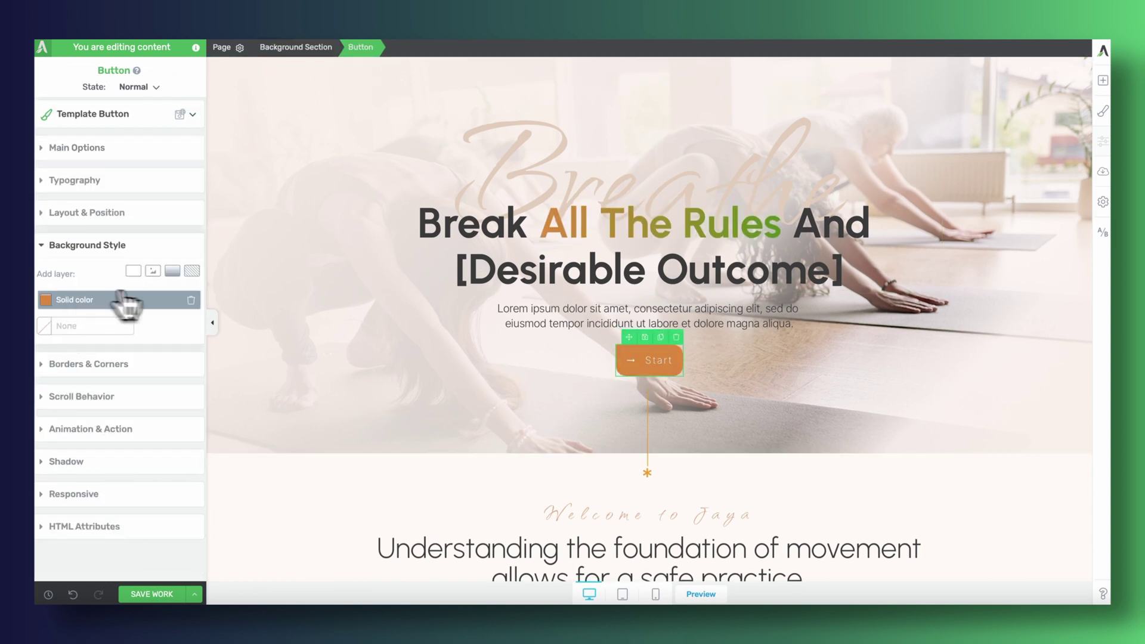
click(191, 300)
click(172, 271)
click(62, 458)
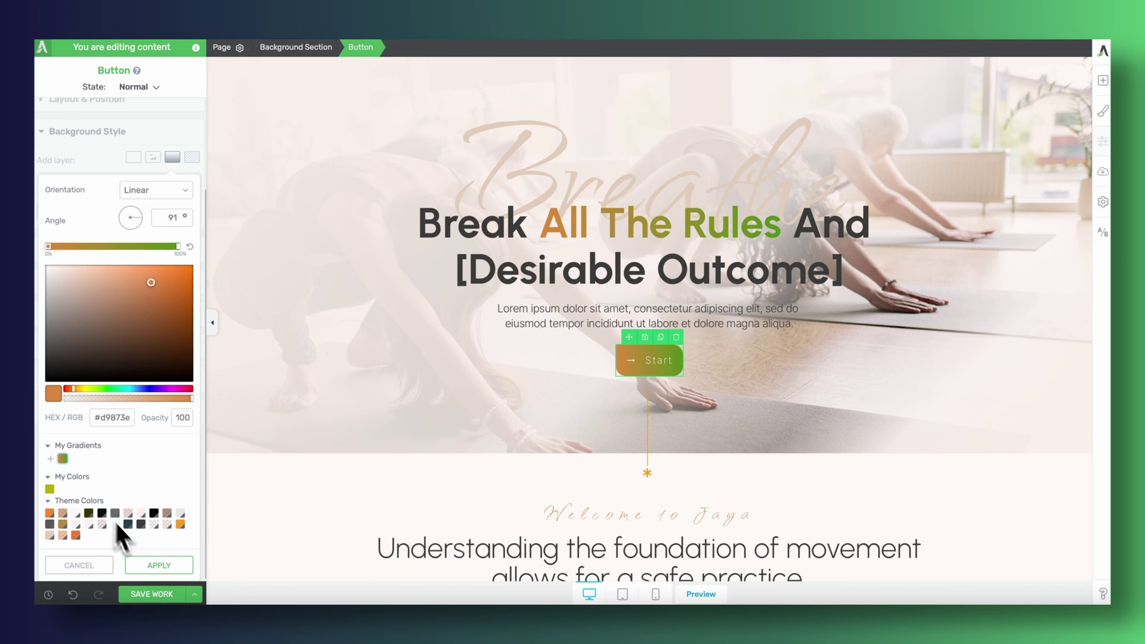
click(159, 566)
click(447, 456)
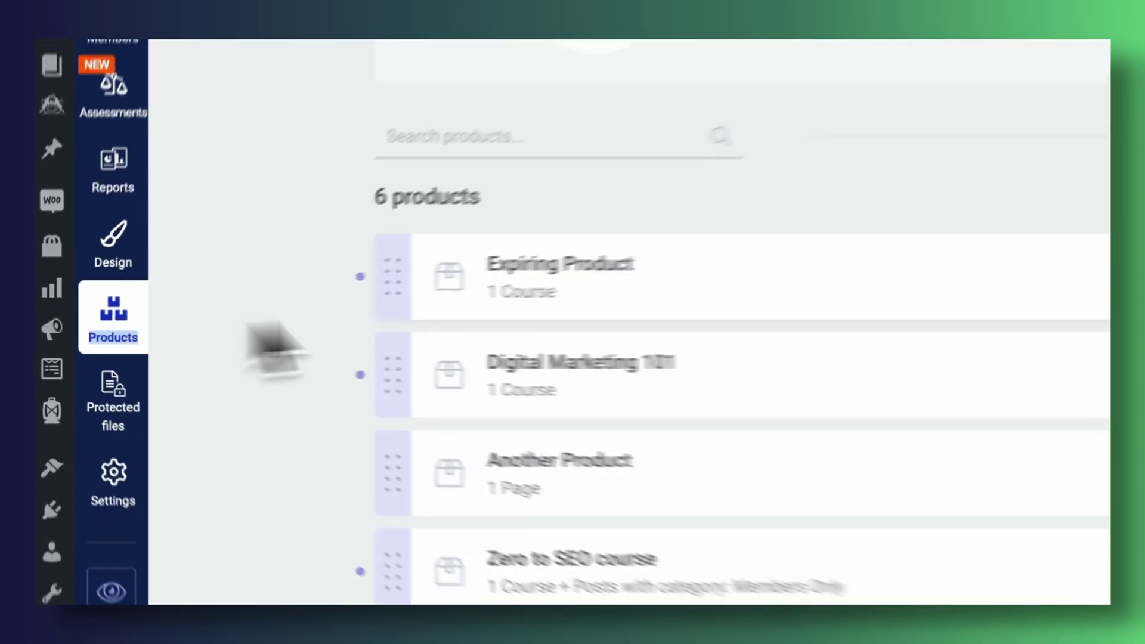
Create product 'Free Trial (Digital Marketing Course)' containing the Digital Marketing 101 course
click(972, 234)
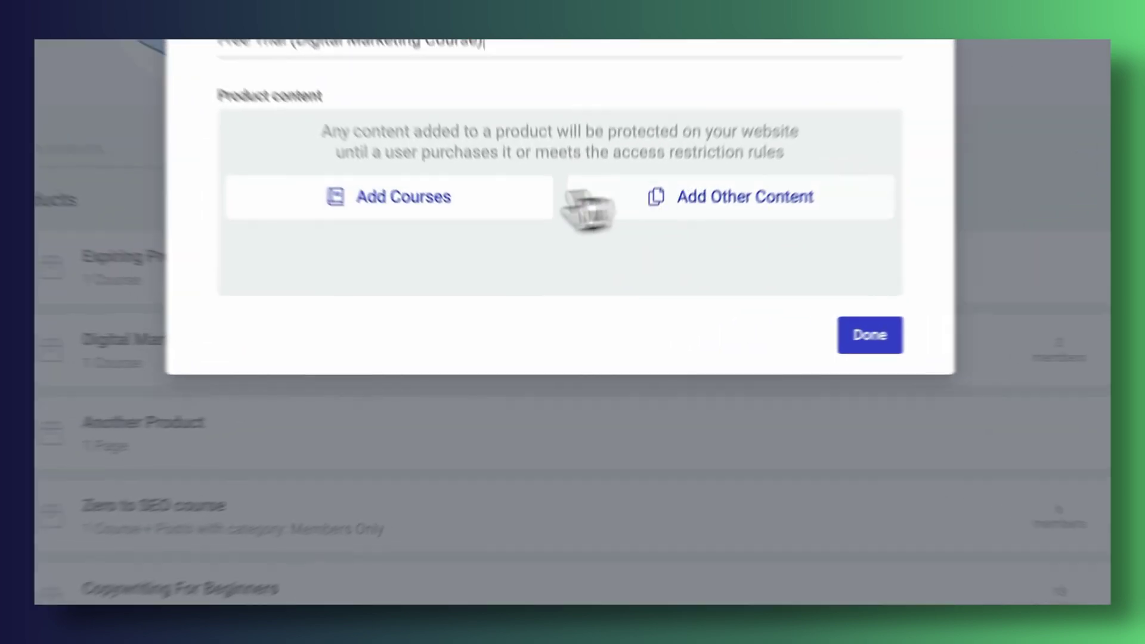
click(502, 266)
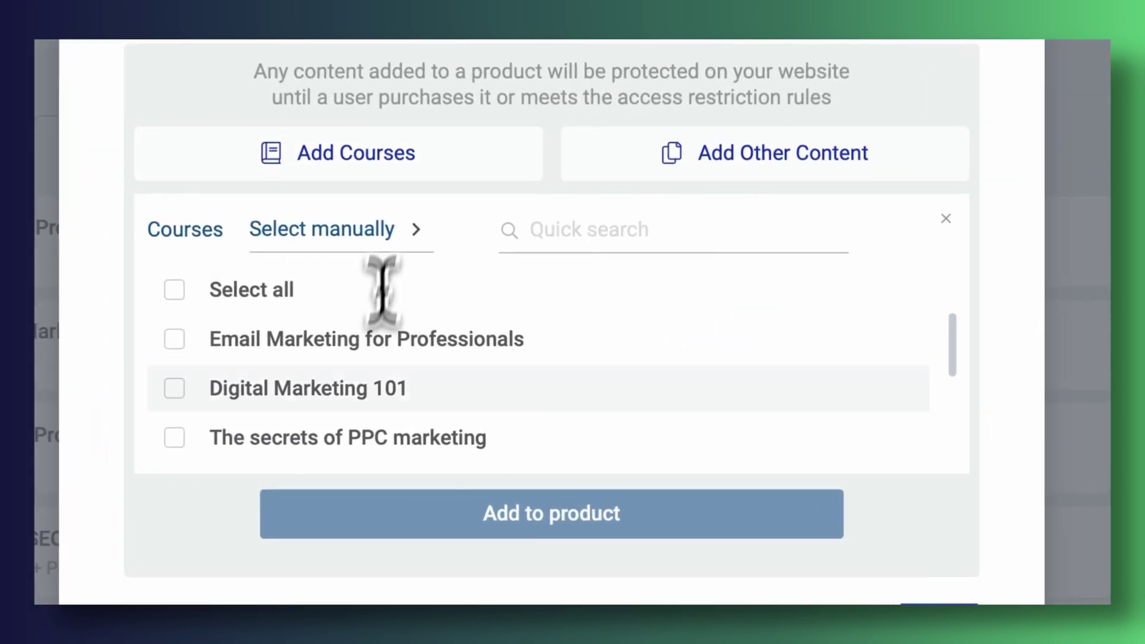
click(346, 394)
click(487, 519)
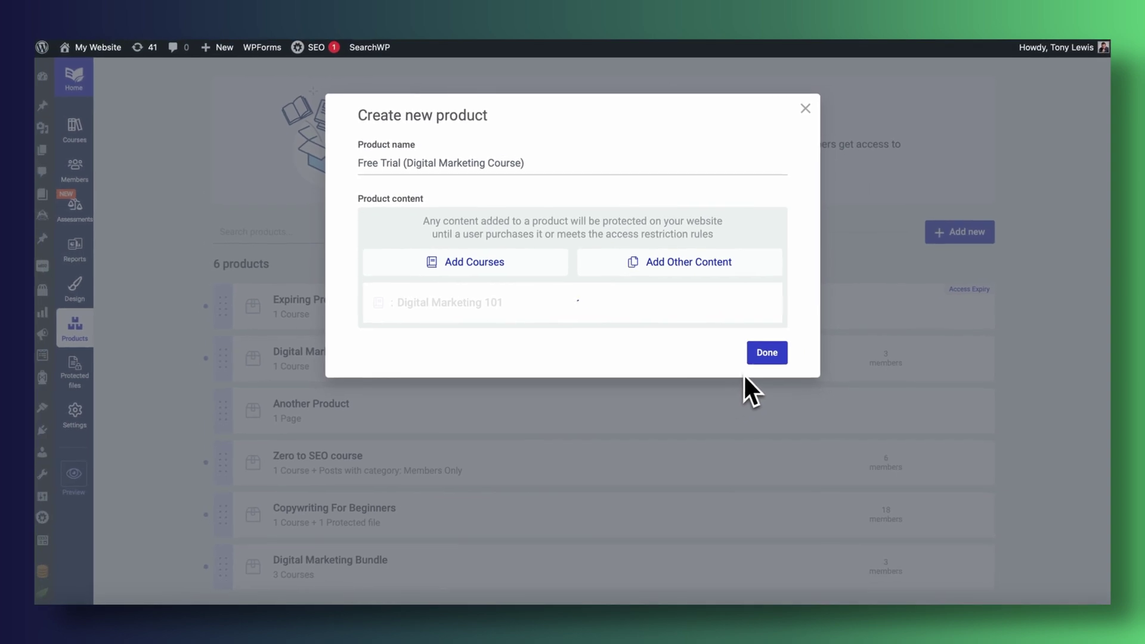
Finish the product and enable automatic access expiry with reminder and expiry-page redirect
click(765, 358)
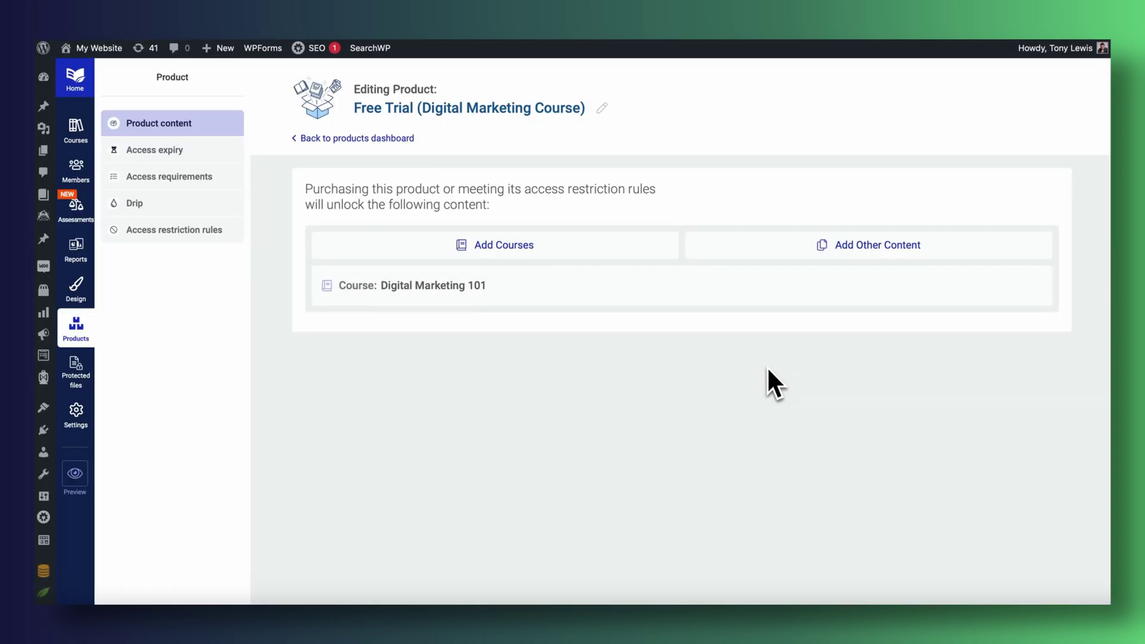
click(186, 154)
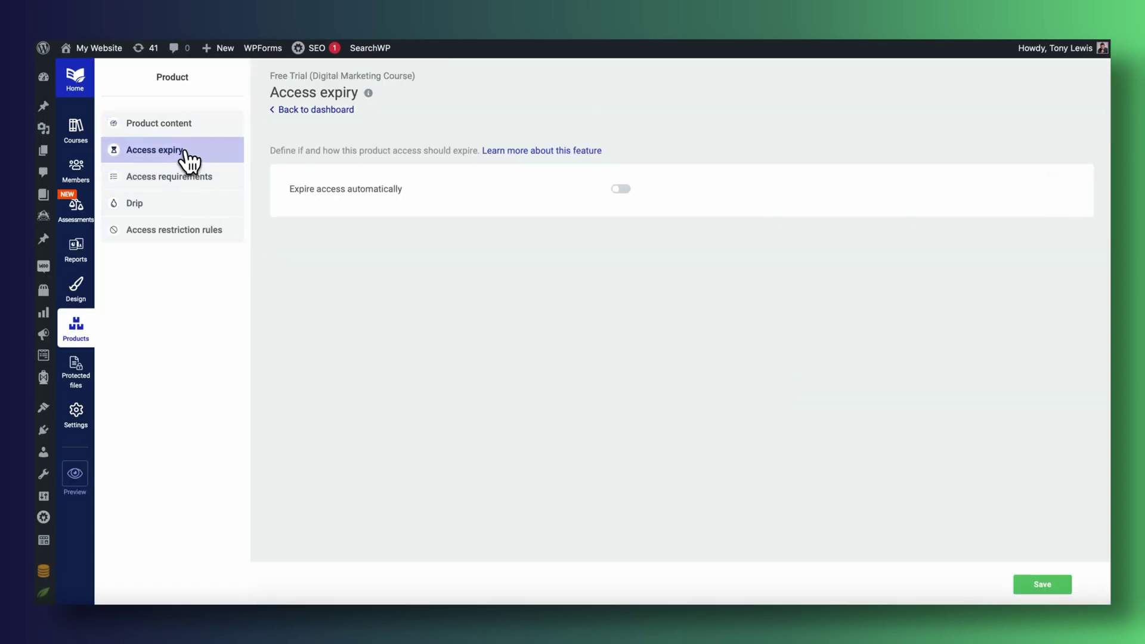
click(620, 190)
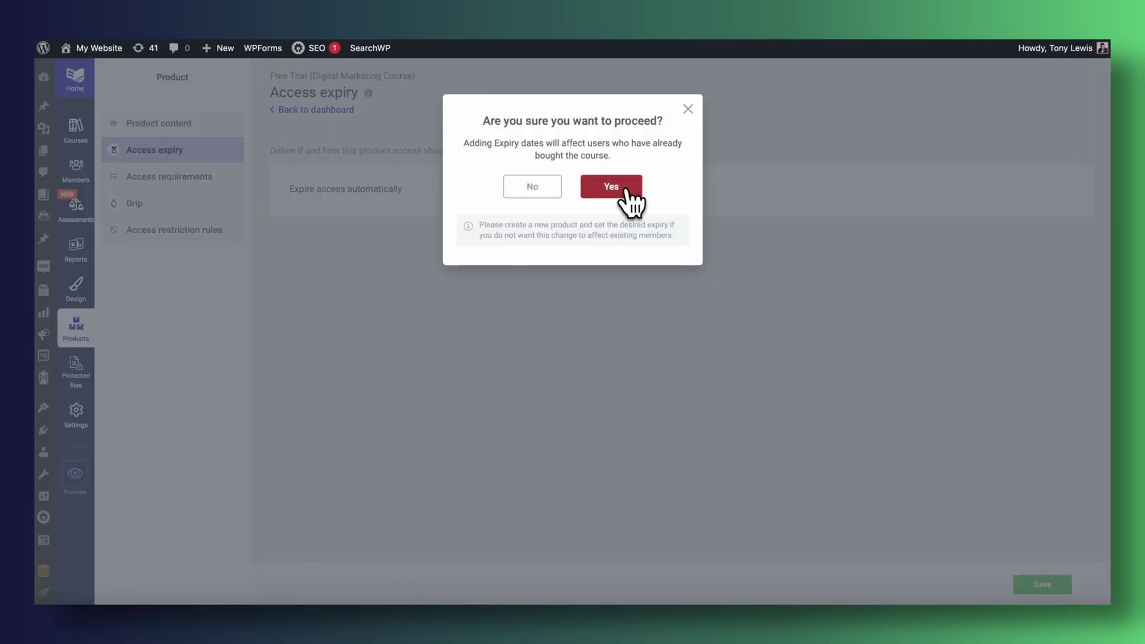
click(626, 189)
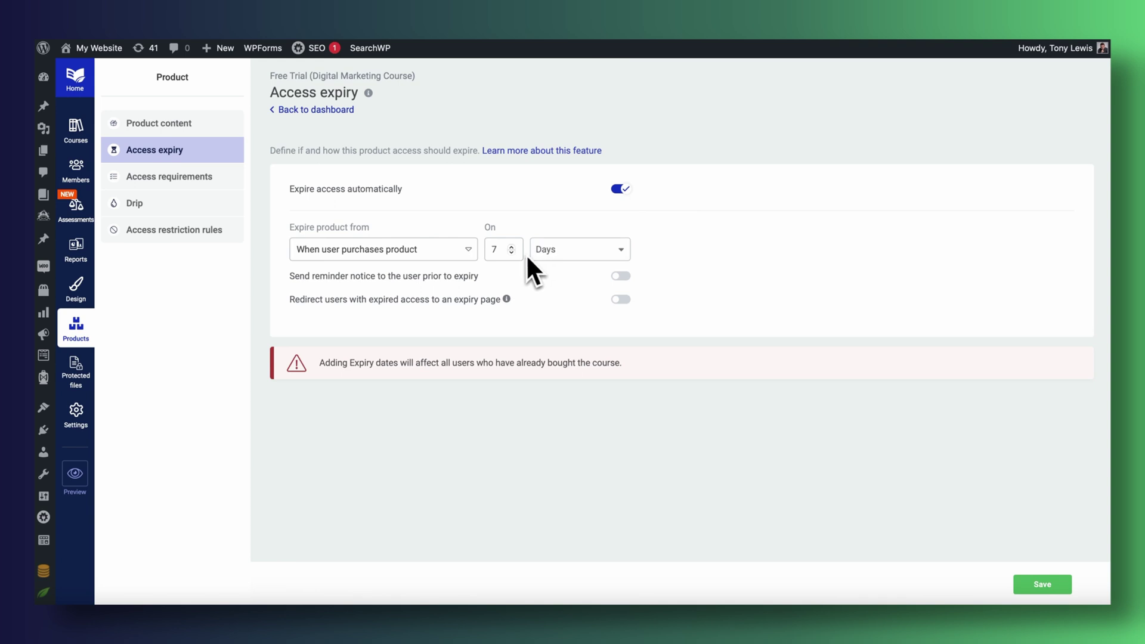
click(621, 276)
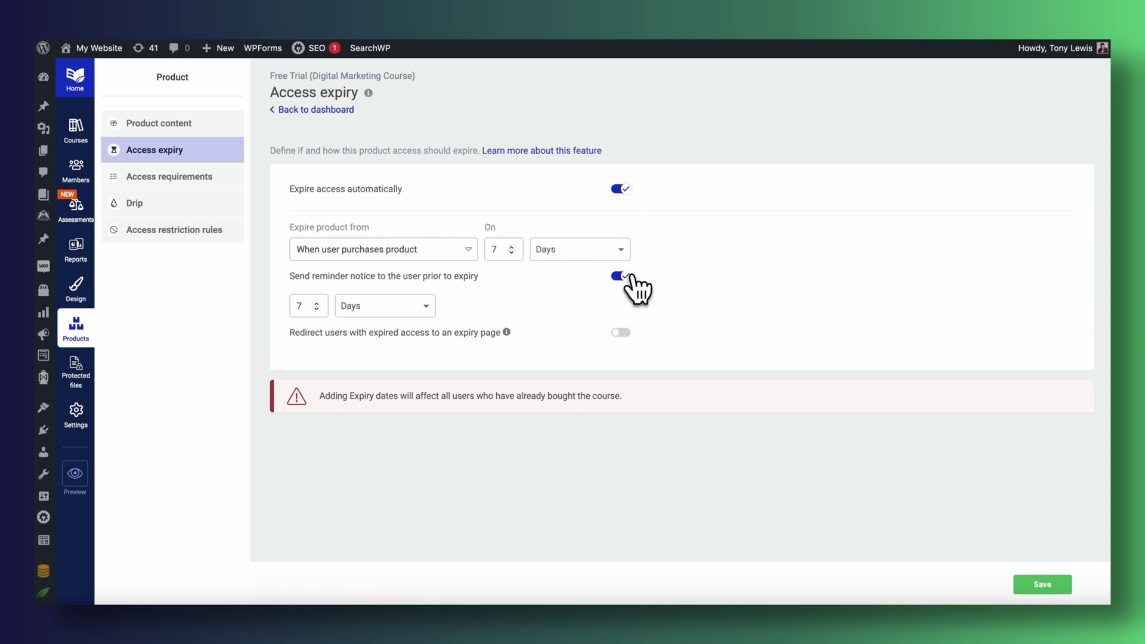
click(620, 333)
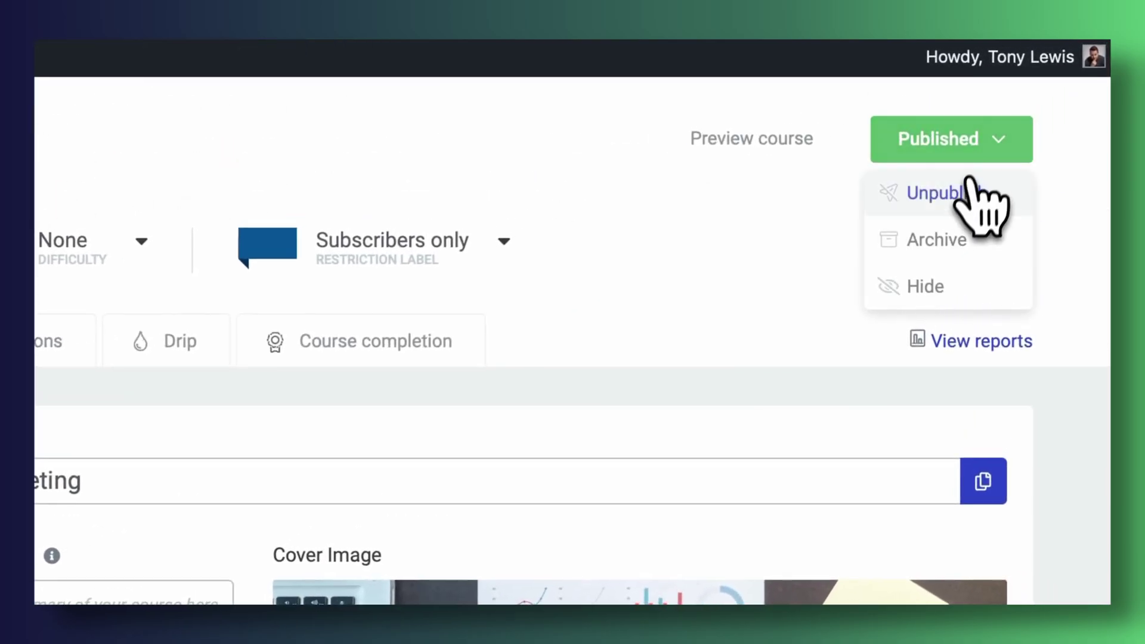
Try the Hide option on the published Email Marketing for Professionals course
click(954, 289)
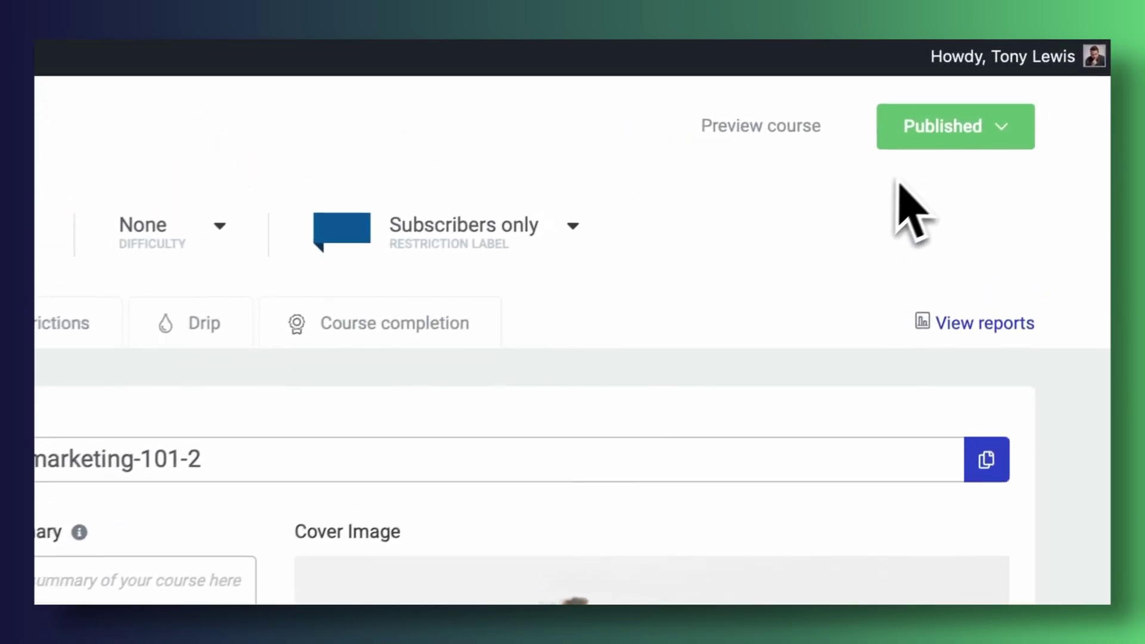
Open the Published status options for Email Marketing for Professionals to reach Archive
click(1028, 84)
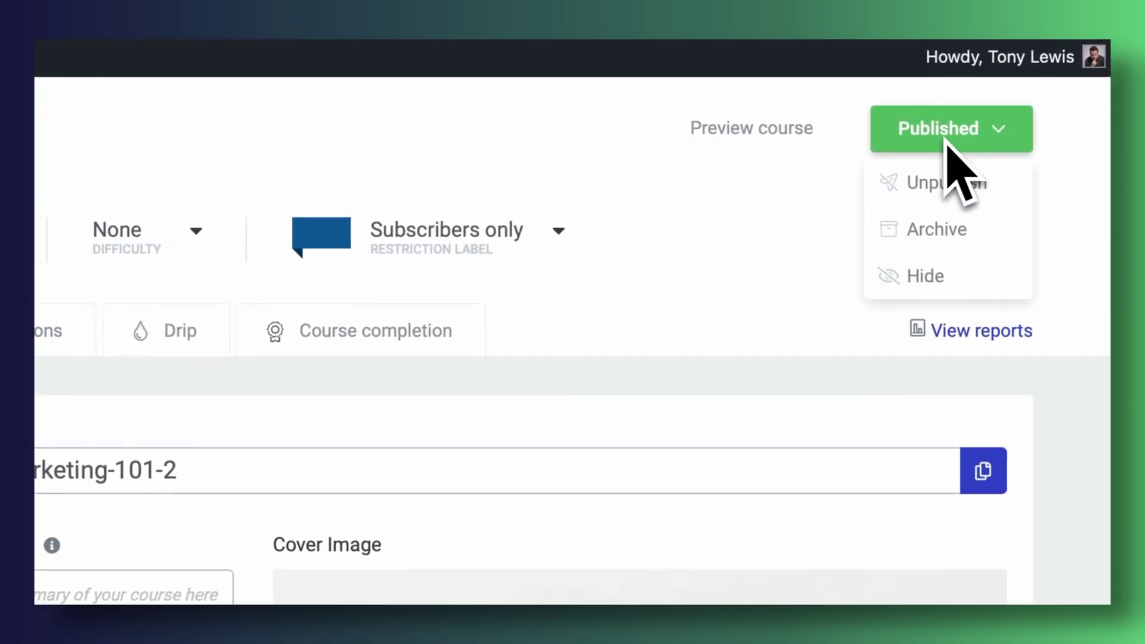